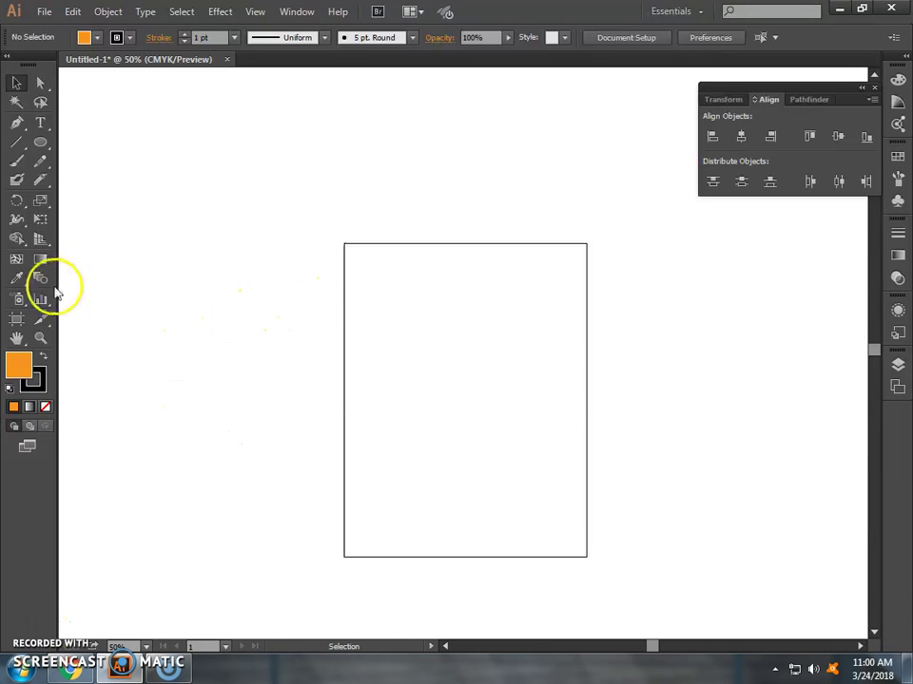
Show the Pathfinder panel, draw two overlapping orange circles, and select the upper circle
left_click(817, 101)
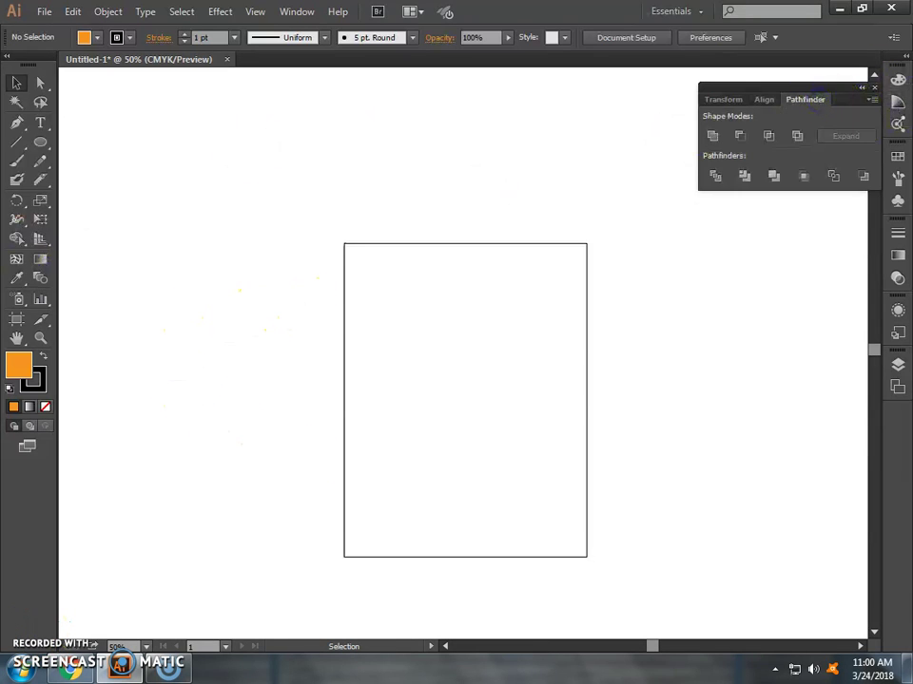
left_click(40, 142)
left_click_drag(383, 319, 481, 418)
left_click_drag(332, 273, 445, 381)
left_click(14, 86)
left_click(483, 442)
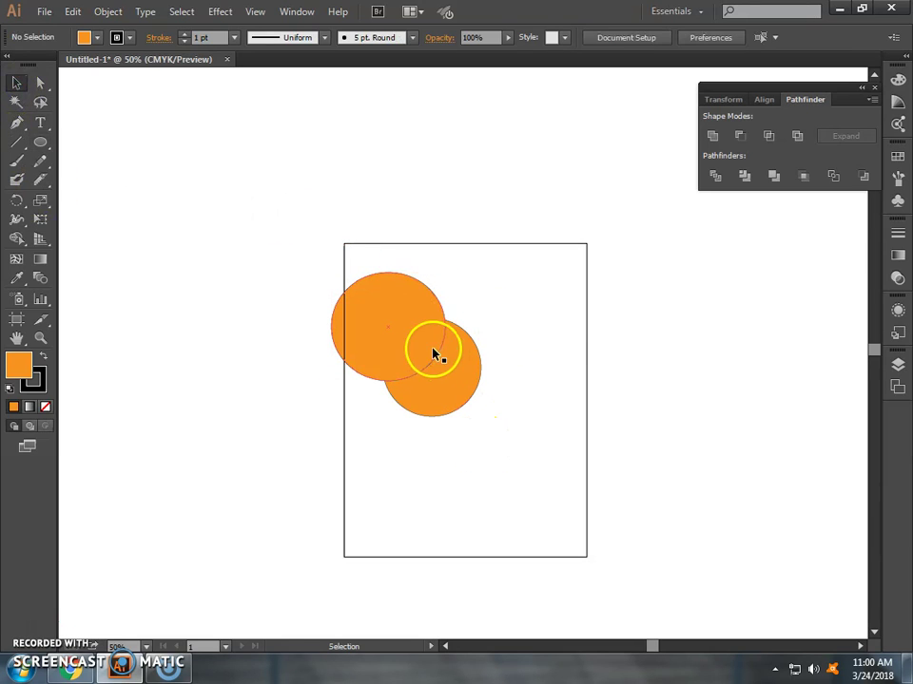
Give the upper circle a teal fill from the fill swatches
left_click(432, 355)
left_click(95, 38)
left_click(100, 73)
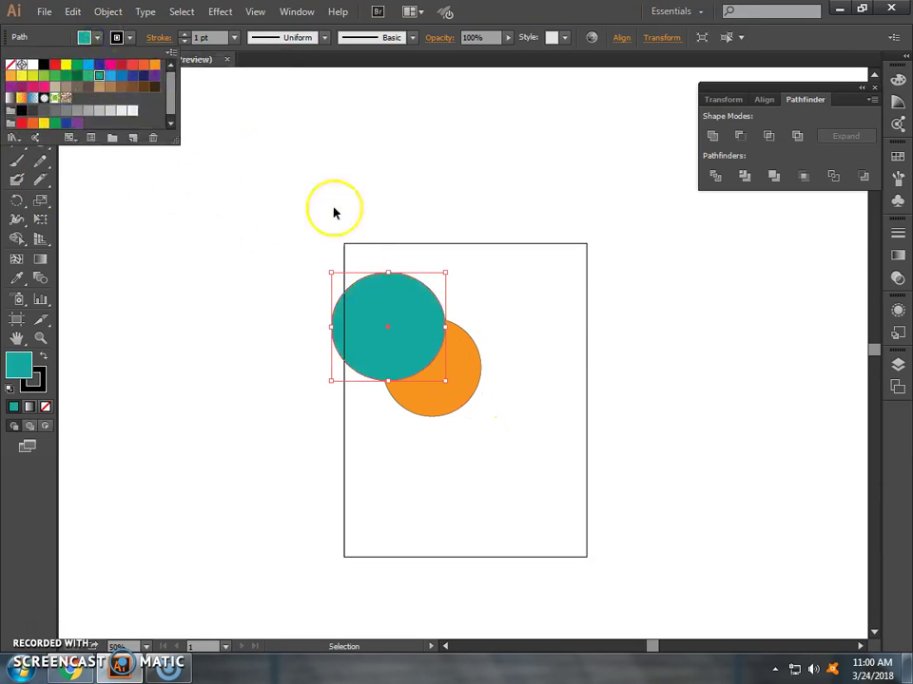
left_click(334, 210)
Select both circles, try Unite and undo it, then apply Minus Front
left_click(530, 273)
left_click_drag(531, 274, 297, 455)
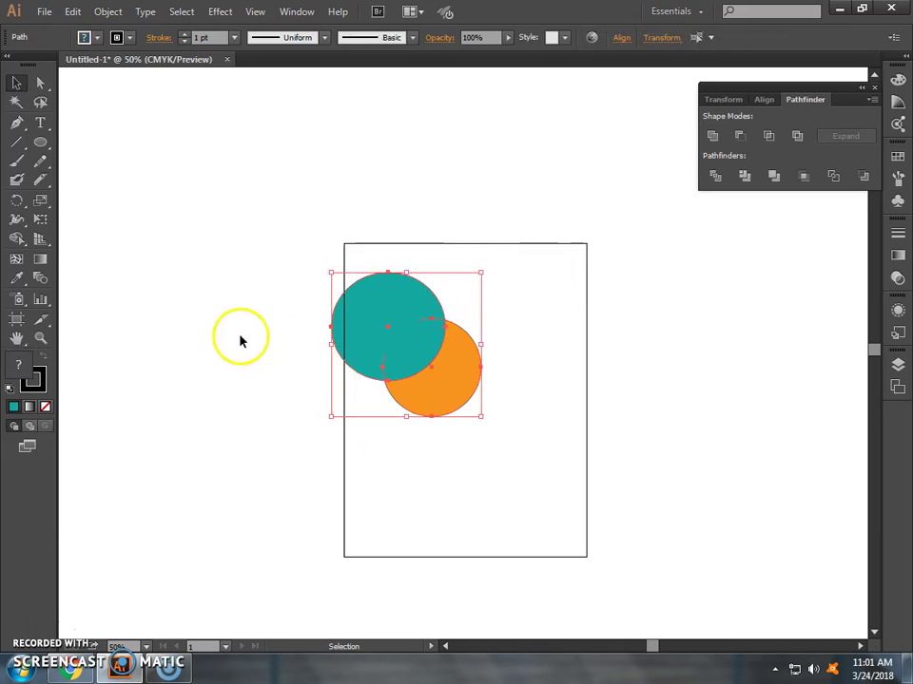
left_click(715, 136)
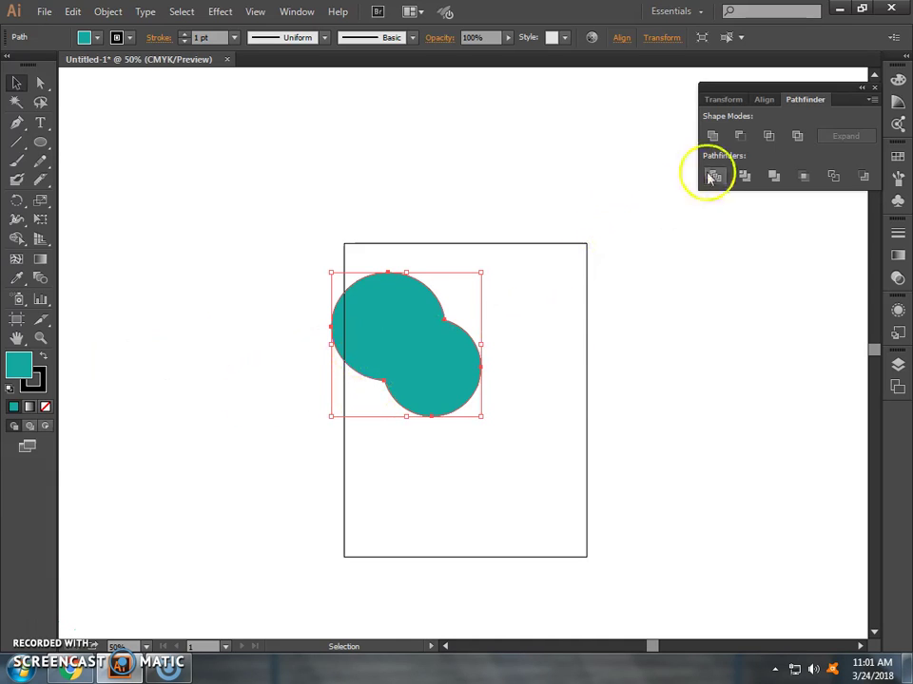
key("ctrl+z")
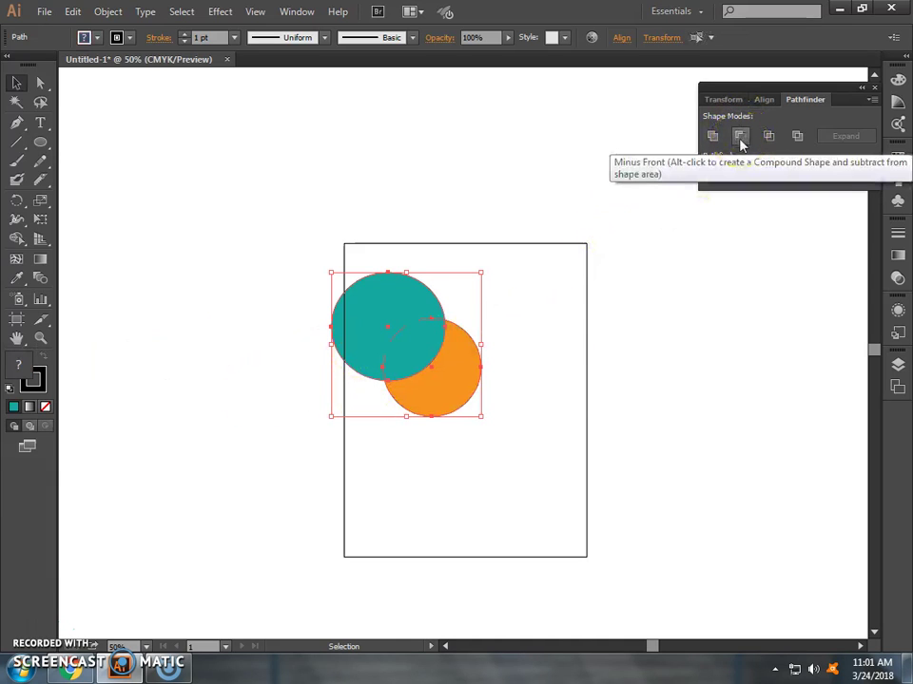
left_click(740, 137)
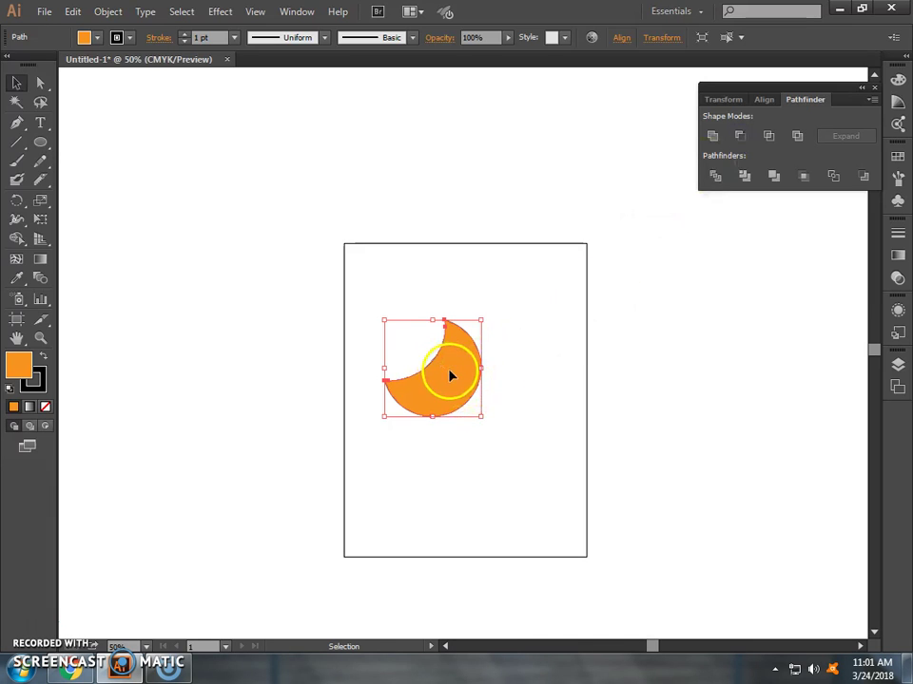
Undo the Minus Front cut and shrink the teal circle around its centre
key("ctrl+z")
left_click(488, 424)
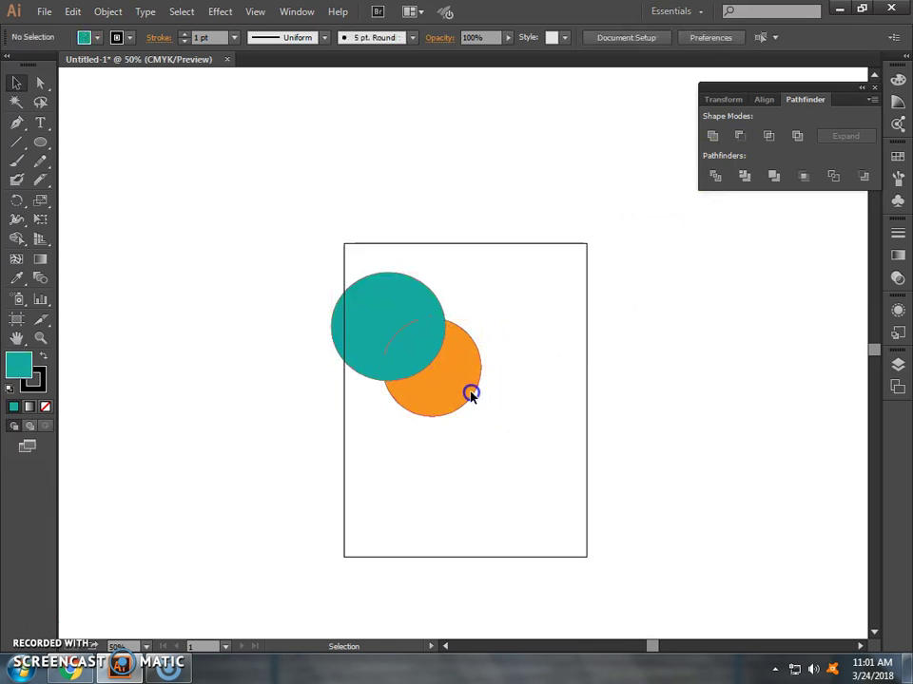
left_click(470, 395)
left_click(484, 320)
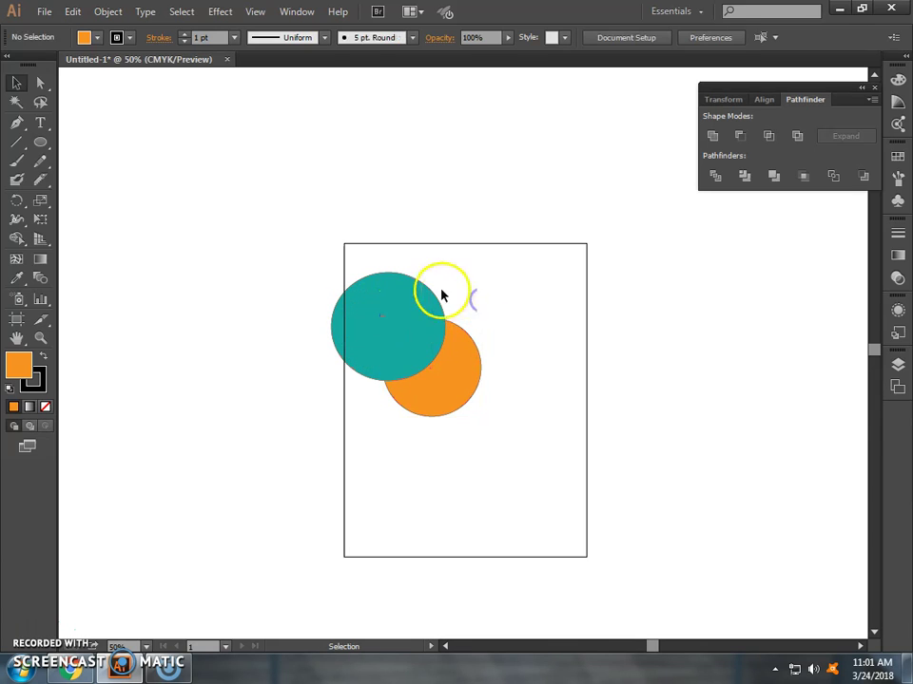
left_click(427, 322)
left_click_drag(445, 274, 428, 293)
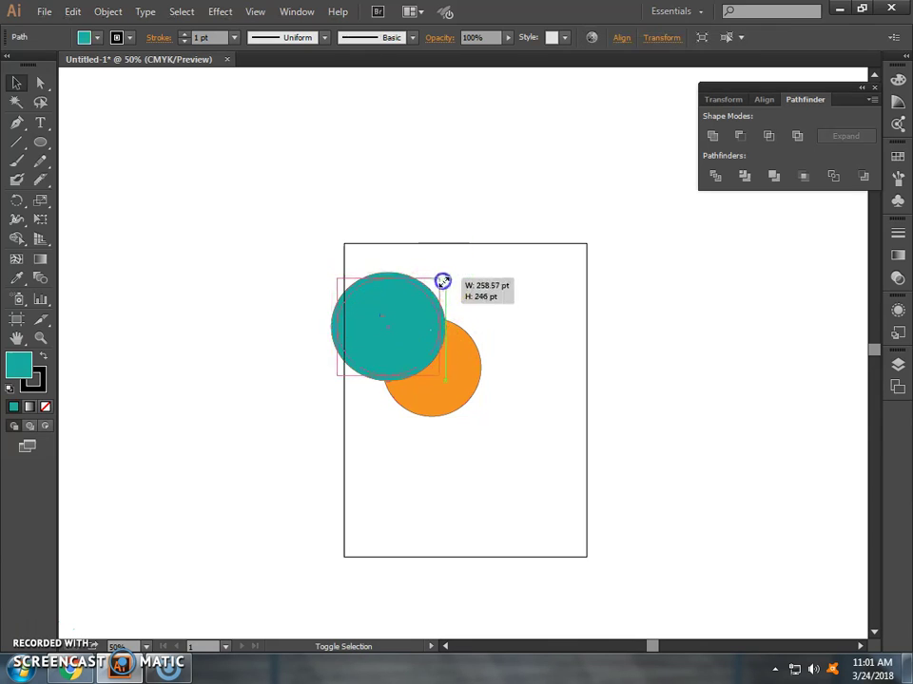
Move the teal circle onto the orange circle's upper left and select both circles
left_click(546, 401)
left_click(513, 419)
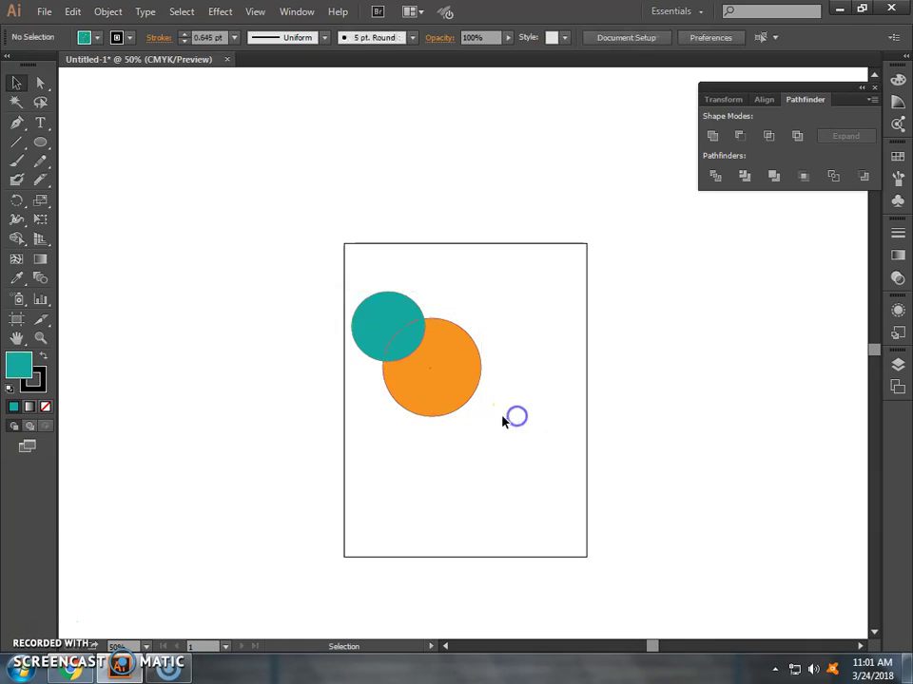
left_click_drag(436, 340, 428, 337)
left_click(538, 392)
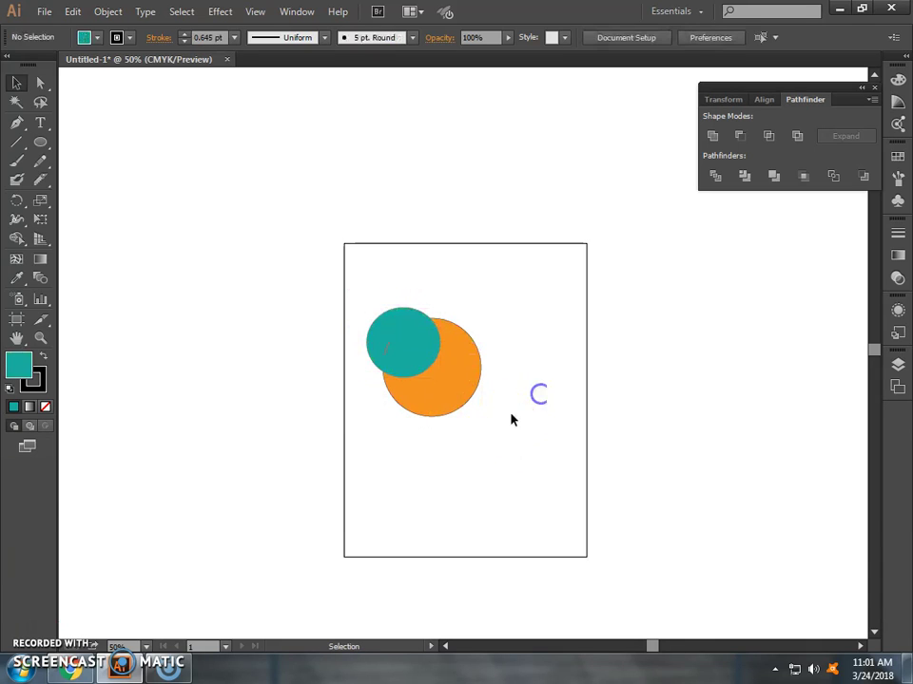
left_click_drag(512, 419, 360, 296)
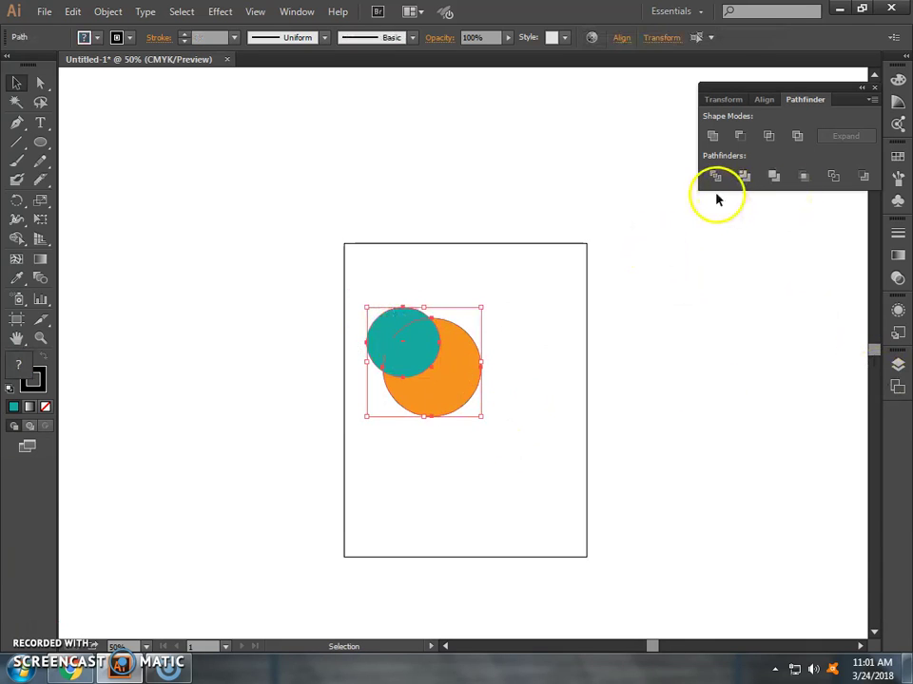
left_click(741, 138)
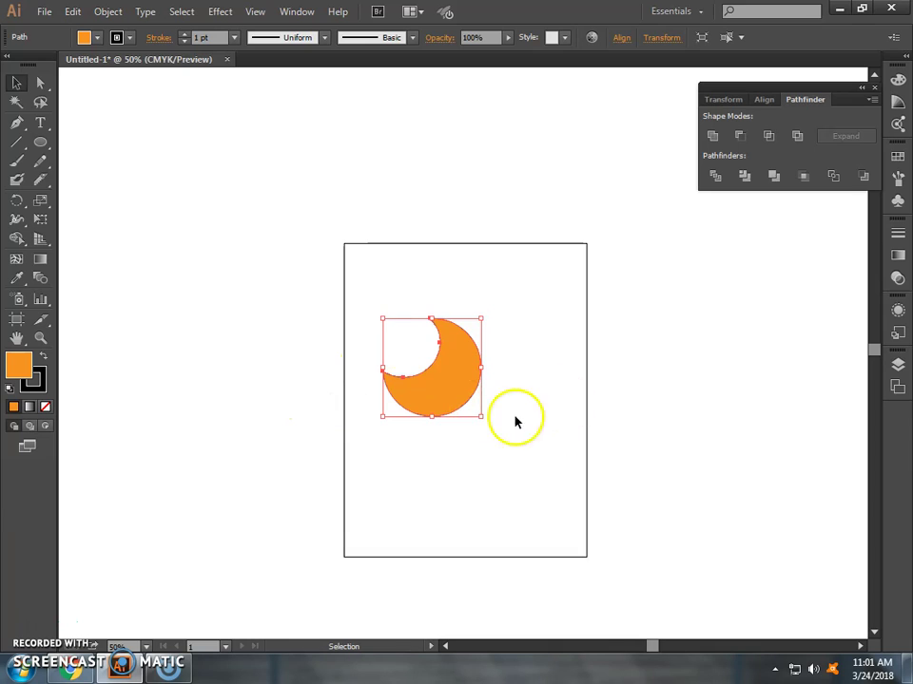
key("a")
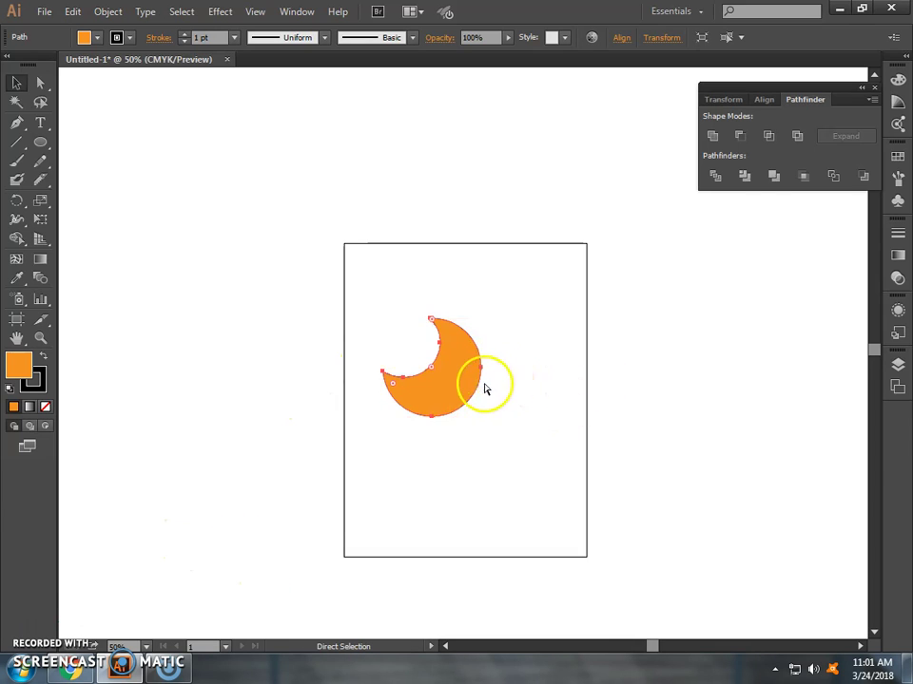
key("ctrl+z")
key("v")
left_click_drag(518, 455, 403, 350)
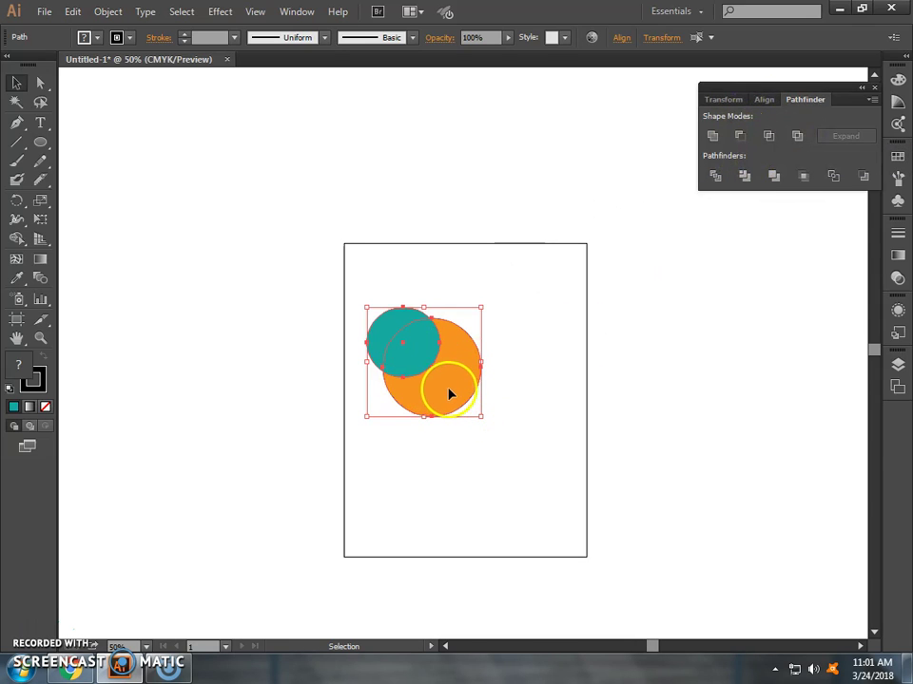
left_click(740, 138)
key("ctrl+z")
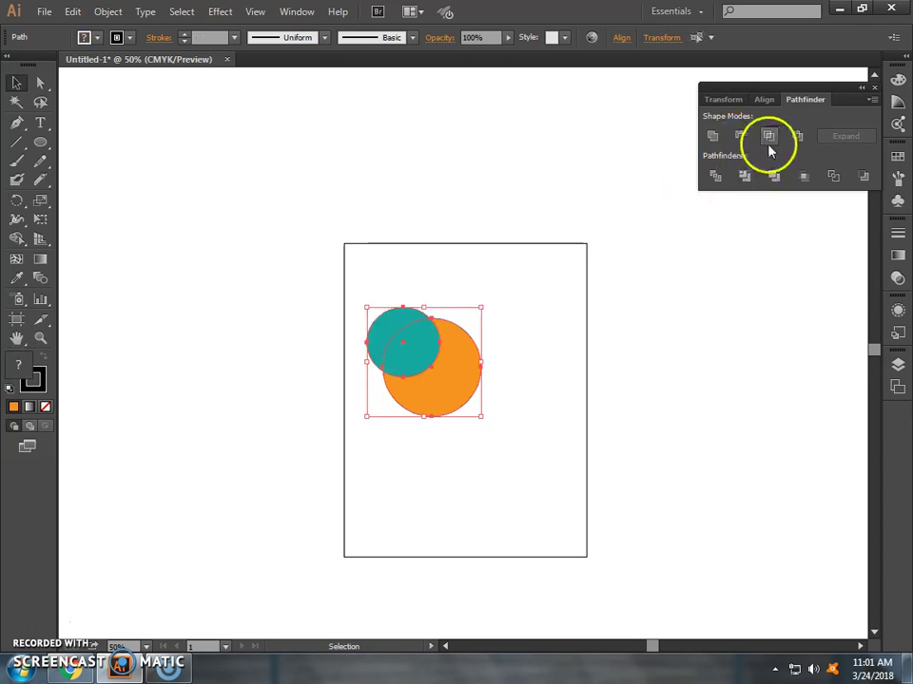
left_click(770, 138)
key("ctrl+z")
left_click(797, 138)
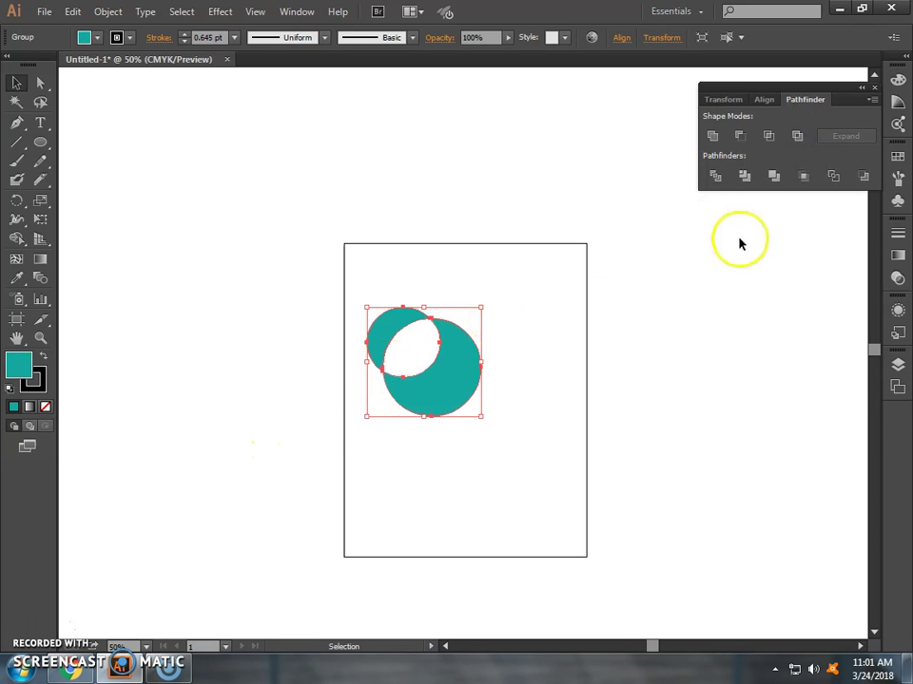
key("a")
key("ctrl+z")
key("v")
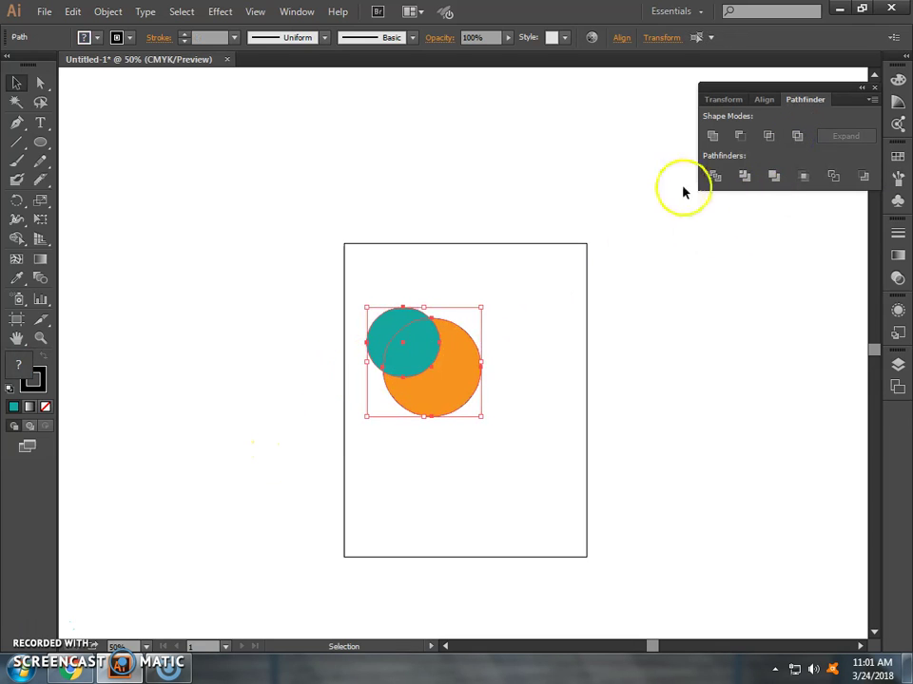
left_click(797, 137)
key("a")
key("ctrl+z")
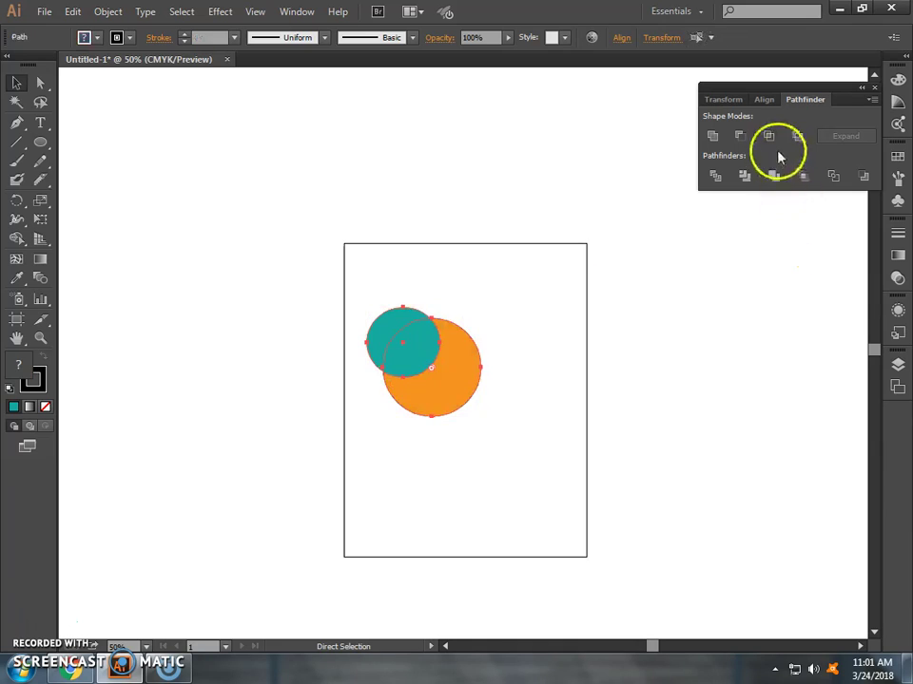
left_click(768, 135)
key("ctrl+z")
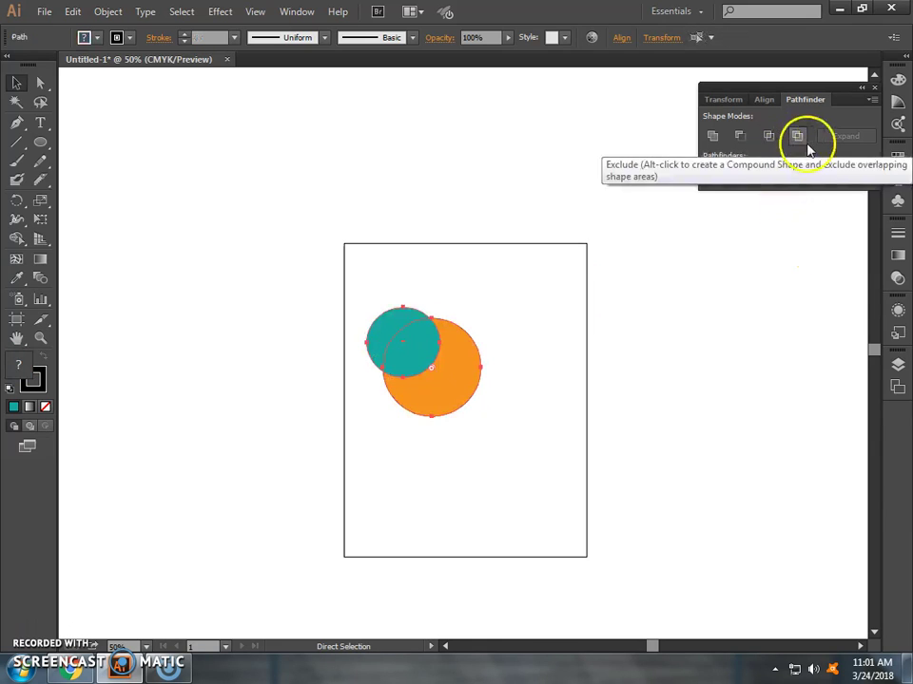
left_click(799, 139)
key("ctrl+z")
left_click(567, 499)
left_click_drag(566, 499, 317, 283)
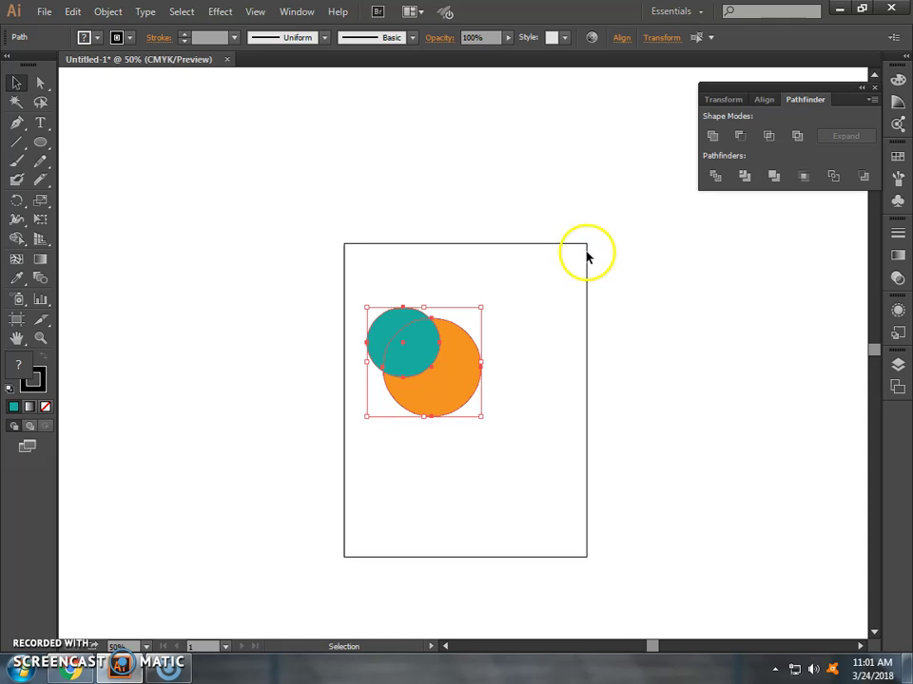
left_click(717, 178)
right_click(371, 374)
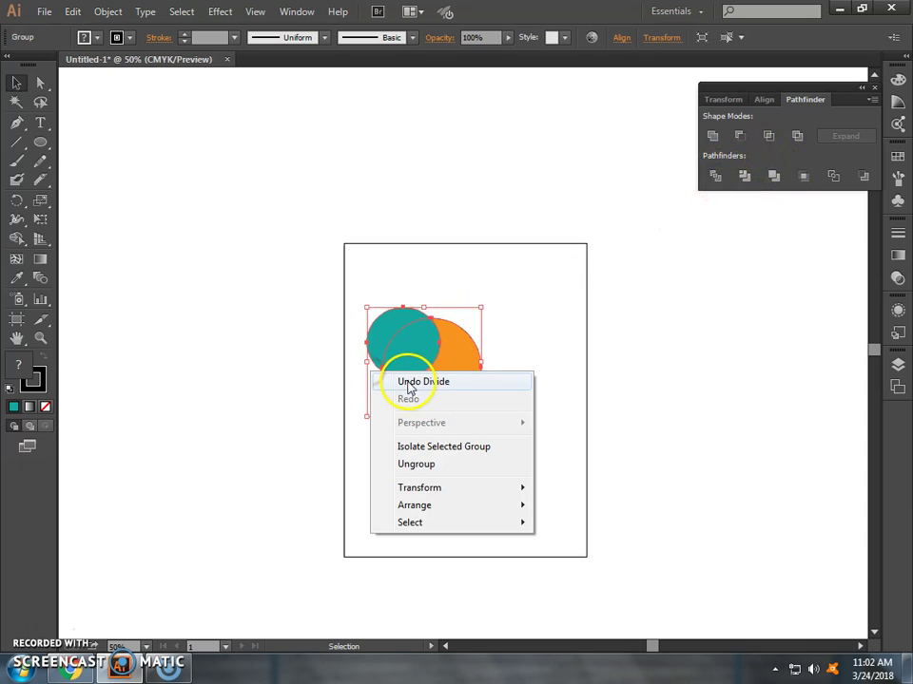
left_click(526, 360)
left_click(434, 345)
right_click(434, 346)
left_click(474, 433)
left_click_drag(402, 322, 307, 286)
left_click_drag(448, 338, 460, 403)
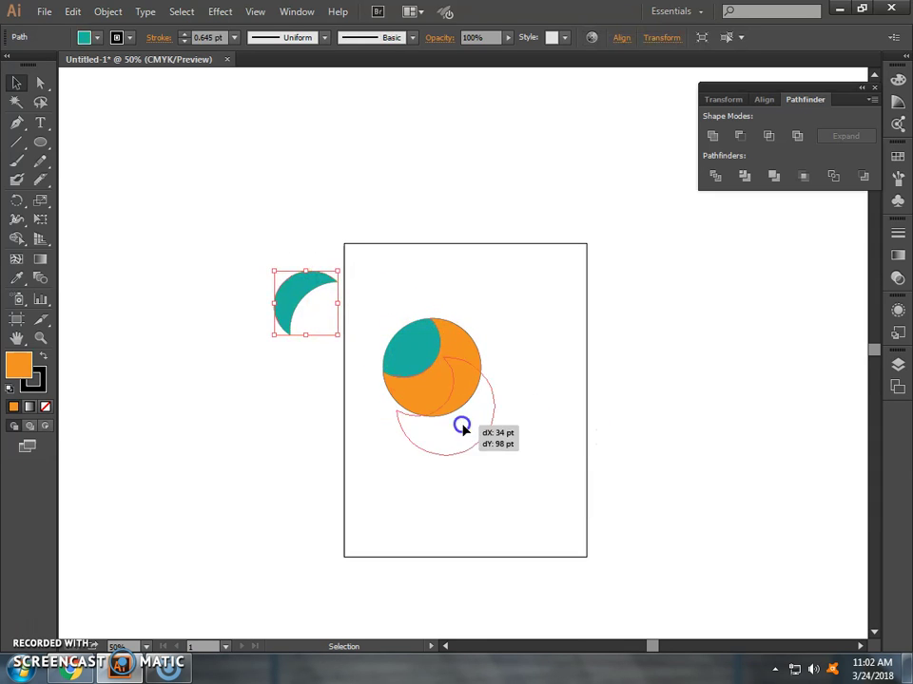
key("ctrl+z")
key("ctrl+z")
key("ctrl+a")
left_click(517, 456)
key("ctrl+a")
key("v")
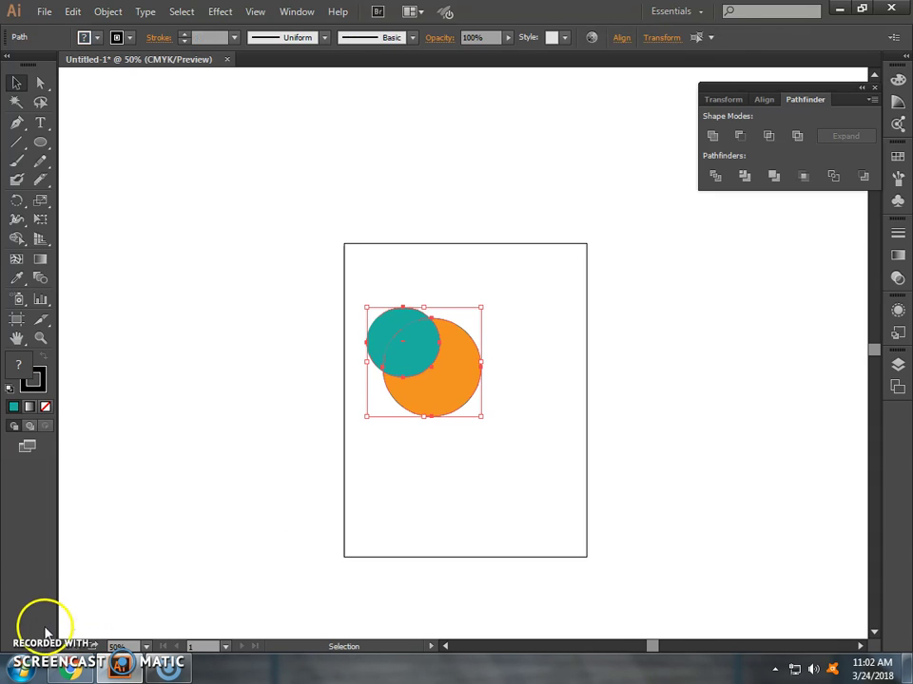
Undo the teal circle's last move, enlarge it, and select both circles
key("ctrl+z")
left_click(556, 490)
left_click(387, 323)
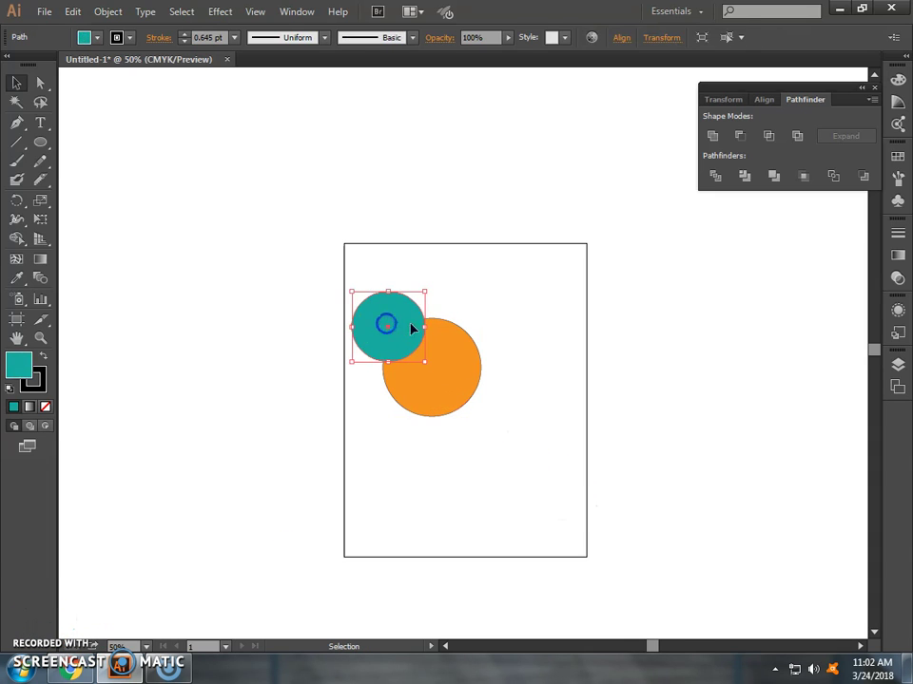
left_click_drag(426, 292, 439, 278)
left_click_drag(524, 445, 373, 305)
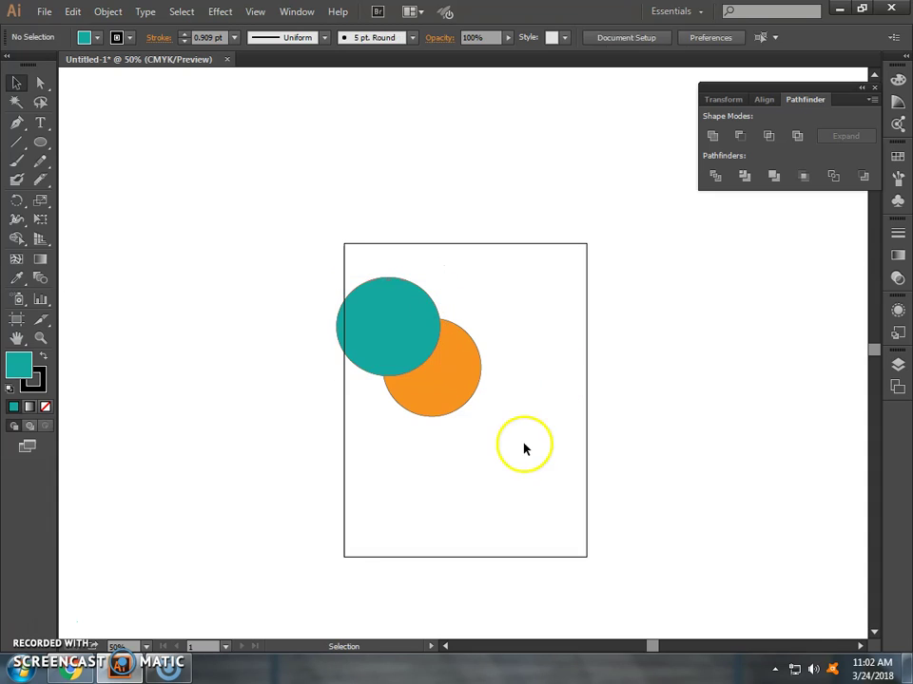
Divide the circles, try ungrouping and moving a piece, then undo back to the divided group
right_click(404, 340)
left_click(717, 184)
right_click(444, 318)
left_click(510, 411)
left_click(642, 408)
left_click_drag(394, 303, 380, 296)
key("ctrl+z")
key("ctrl+z")
key("ctrl+z")
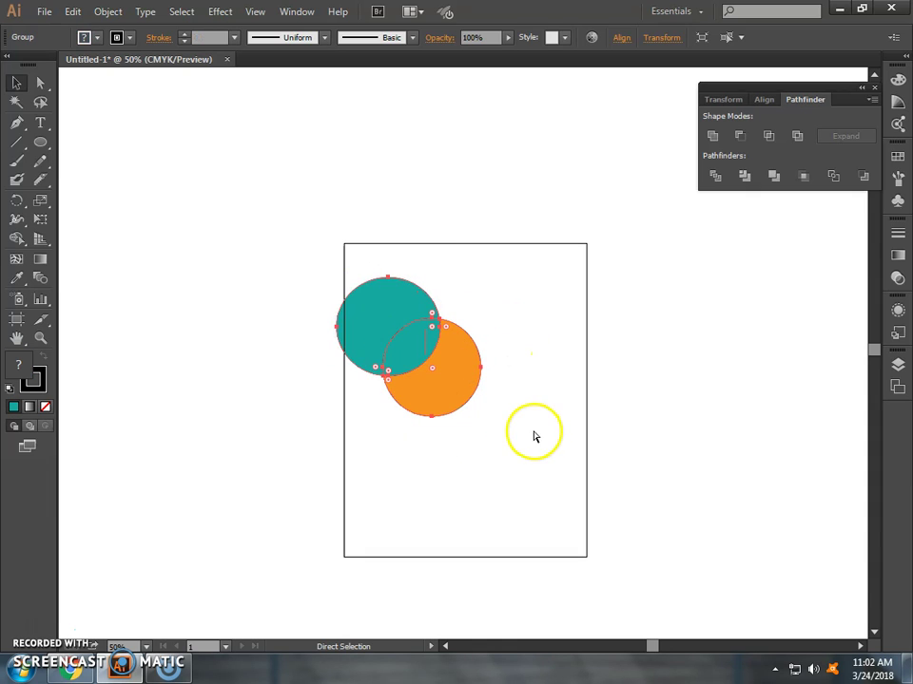
key("ctrl+z")
left_click(541, 465)
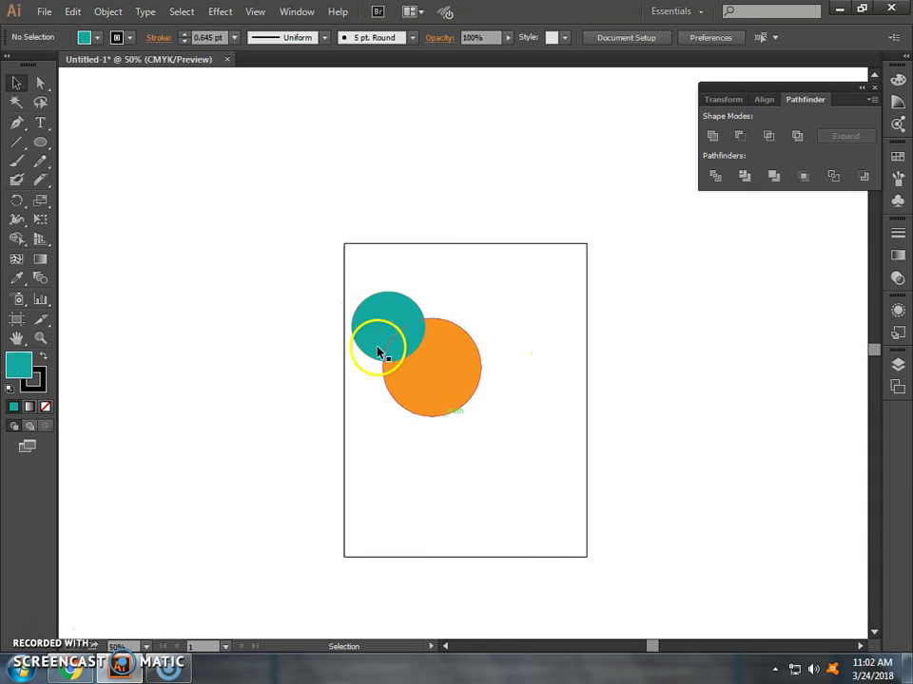
Enlarge the teal circle over the orange one and select both circles
left_click(403, 323)
mouse_move(425, 291)
left_mouse_down()
mouse_move(438, 272)
mouse_move(434, 316)
left_mouse_up()
left_click(567, 507)
left_click_drag(566, 503, 324, 291)
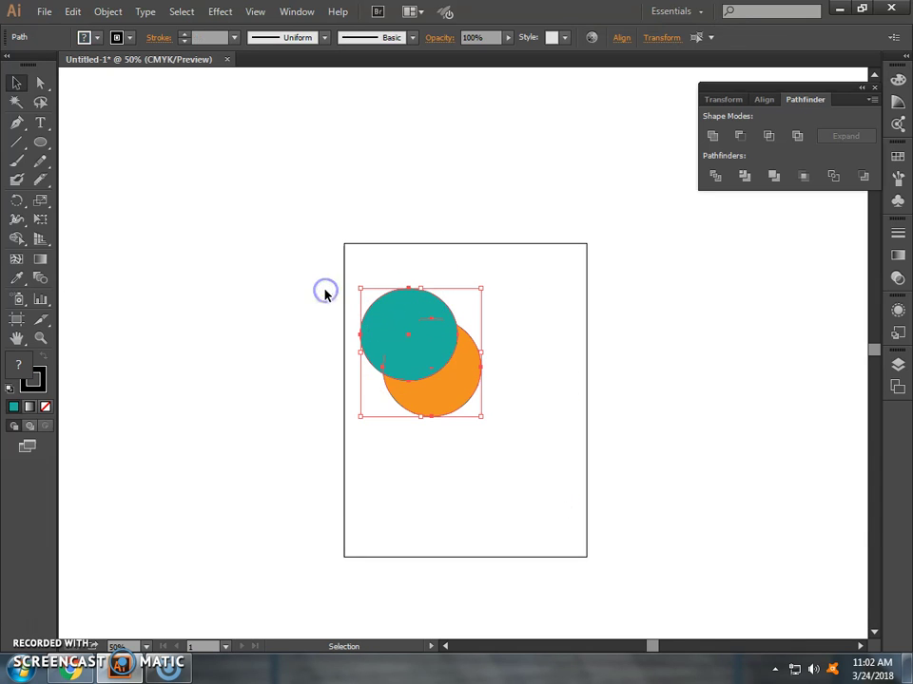
Merge the orange region into the teal shape with Shape Builder, move a crescent, then undo both changes
left_click(14, 242)
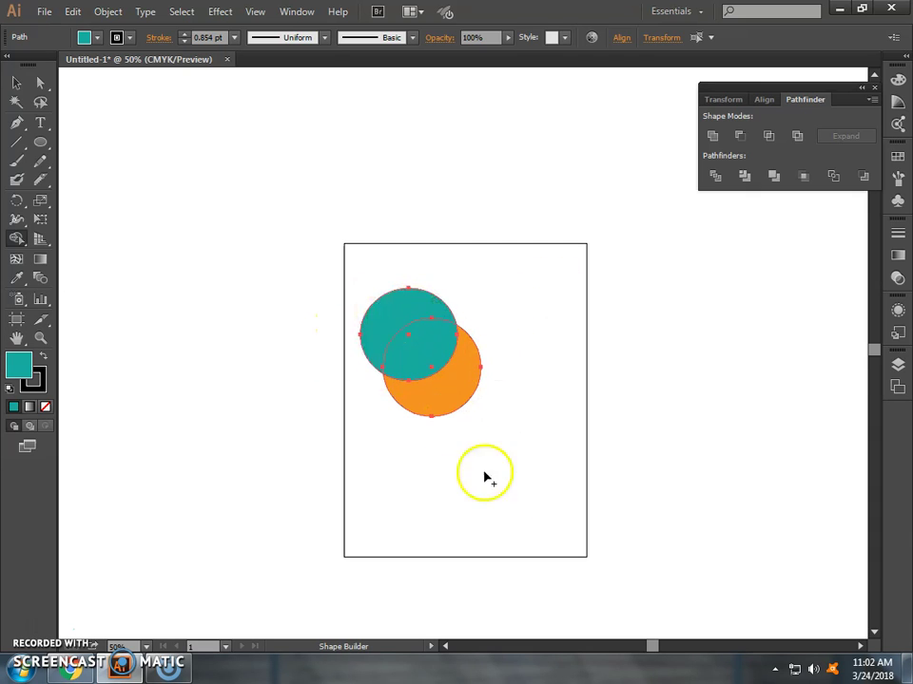
left_click(449, 398)
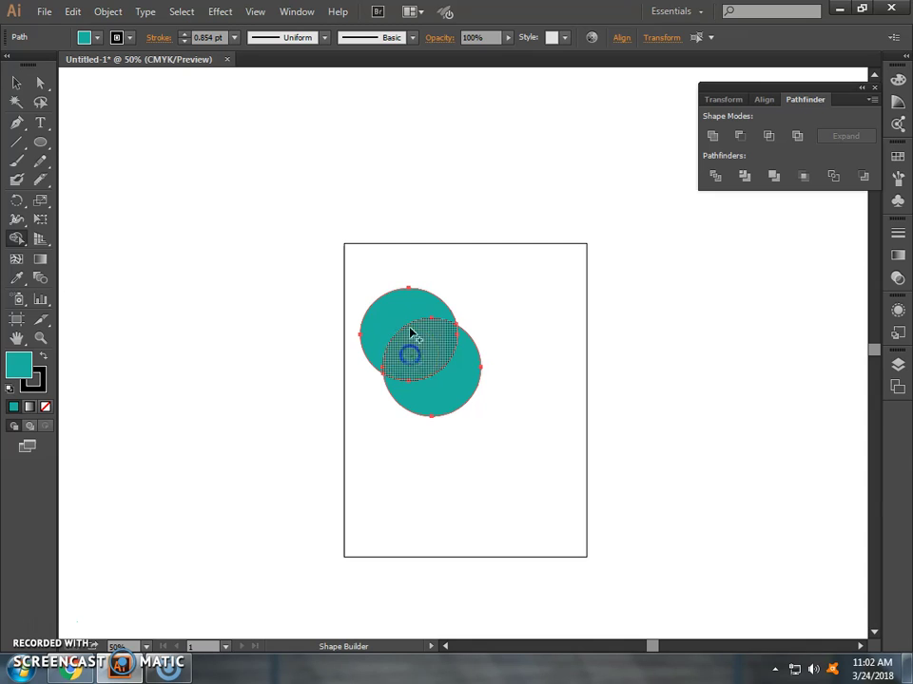
left_click(27, 82)
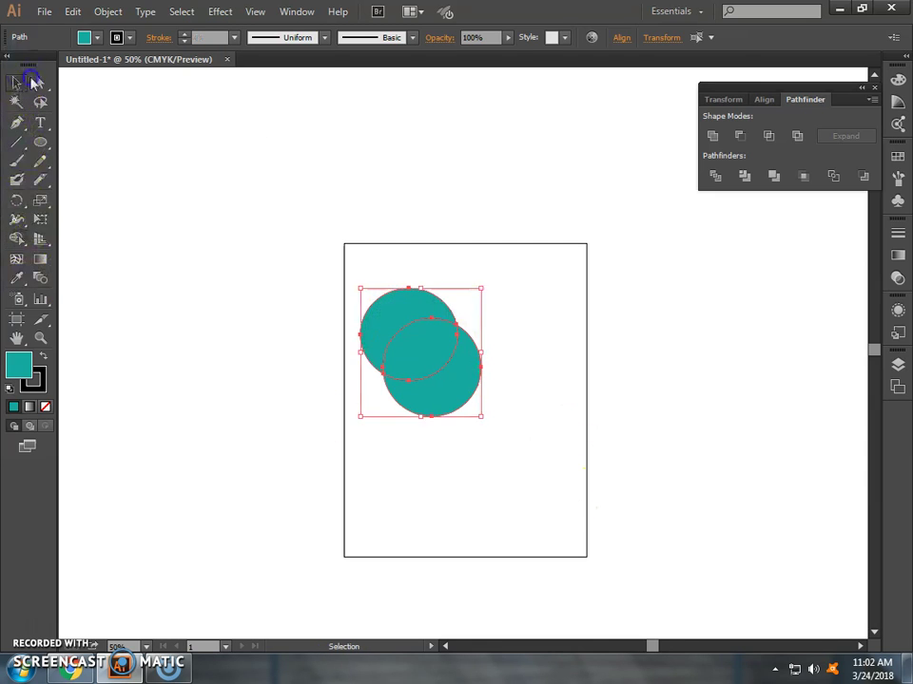
left_click(482, 367)
left_click_drag(413, 296, 398, 284)
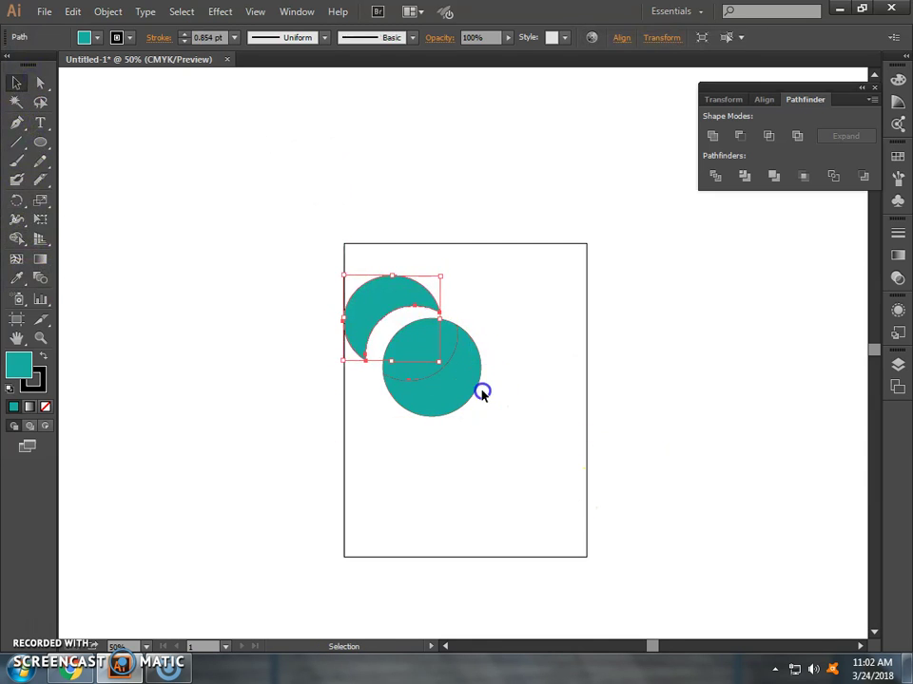
left_click_drag(477, 402, 512, 458)
key("ctrl+z")
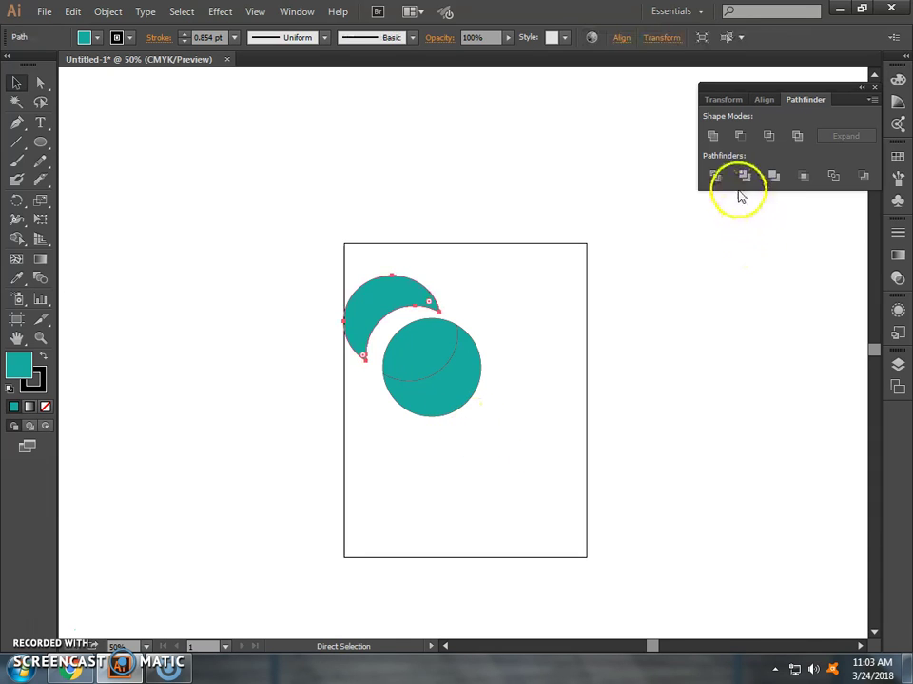
key("ctrl+z")
key("ctrl+z")
key("ctrl+z")
Use Shape Builder to delete the outer teal area and the orange crescent
left_click(607, 460)
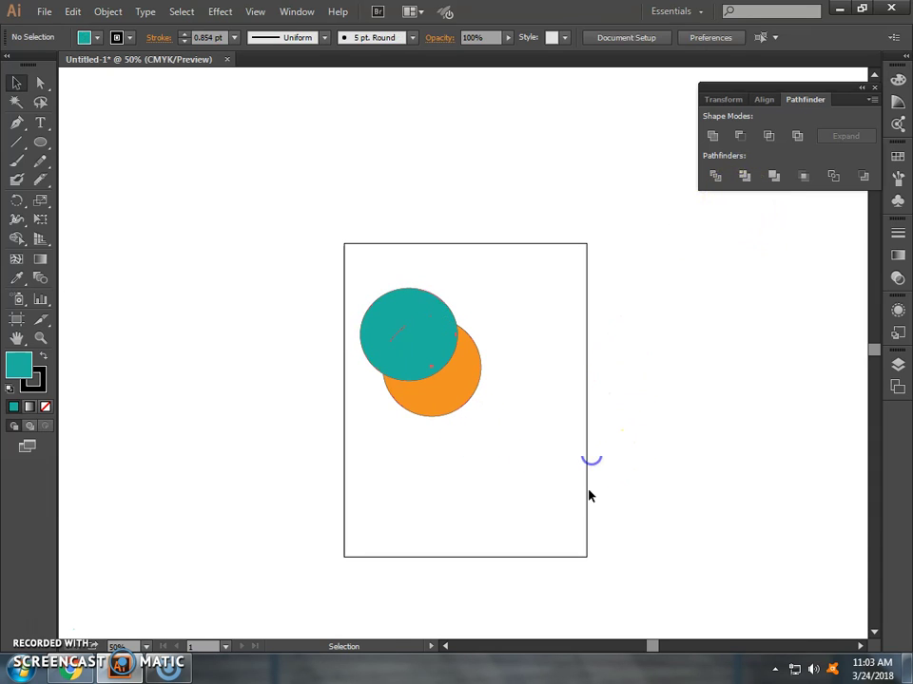
left_click_drag(537, 482, 354, 265)
left_click(16, 238)
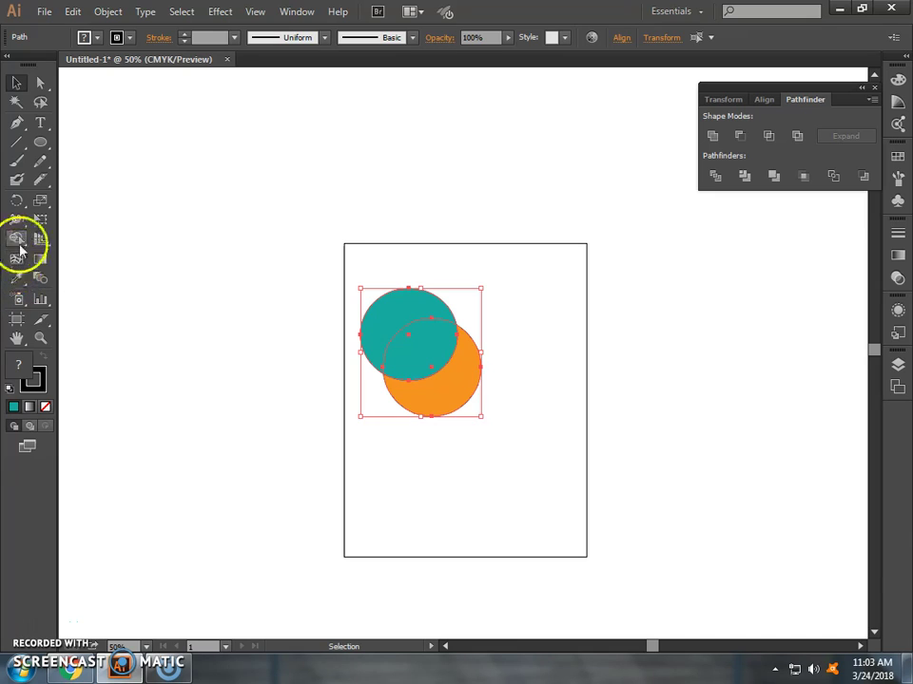
left_click(380, 316, "alt")
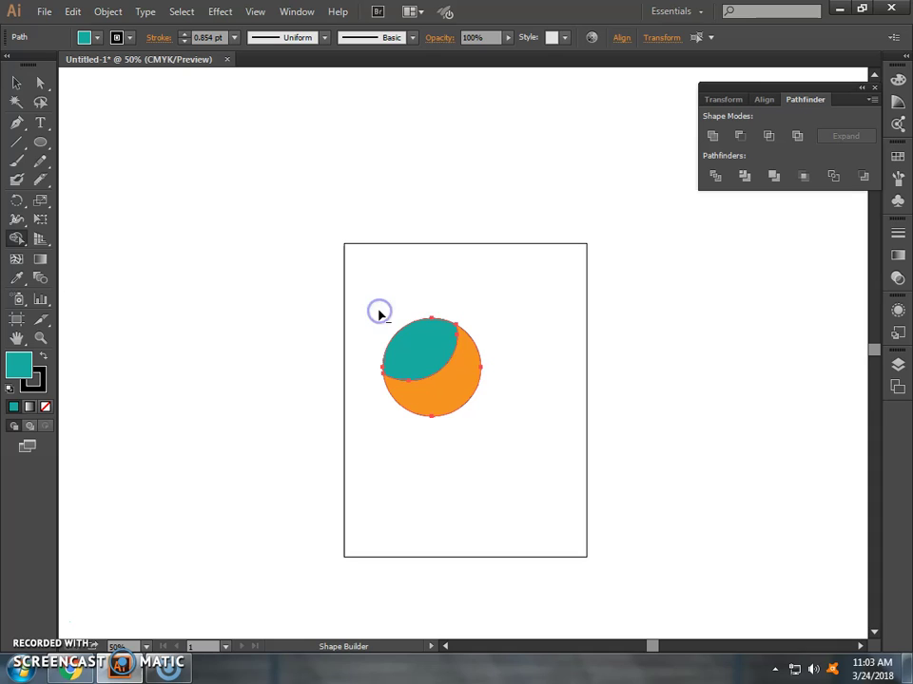
left_click(466, 399, "alt")
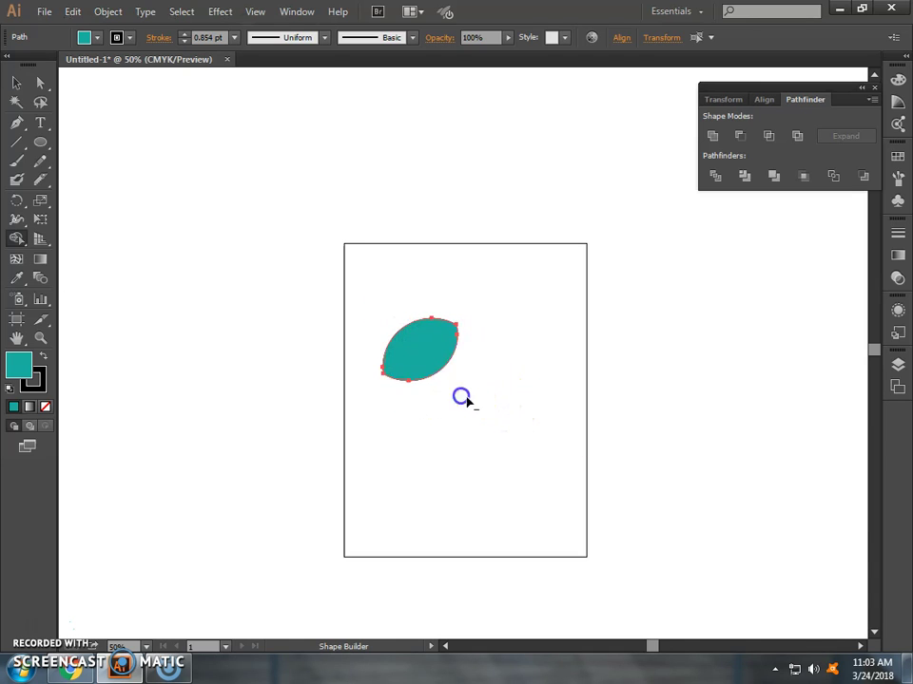
Undo and retry the crescent deletion, then undo back to two full circles and select all
key("ctrl+z")
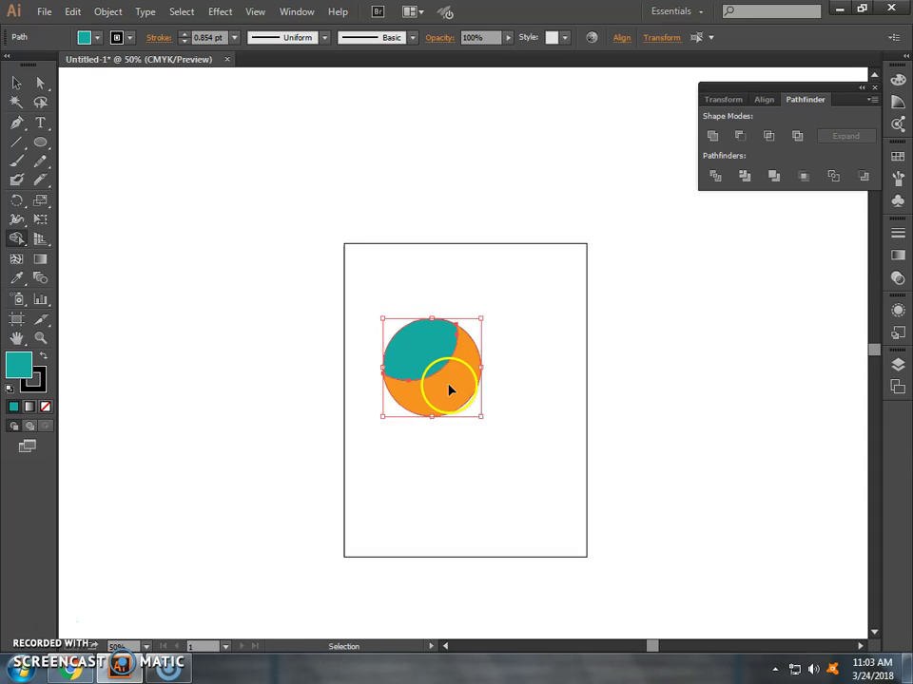
left_click(454, 391, "alt")
key("v")
left_click(437, 362)
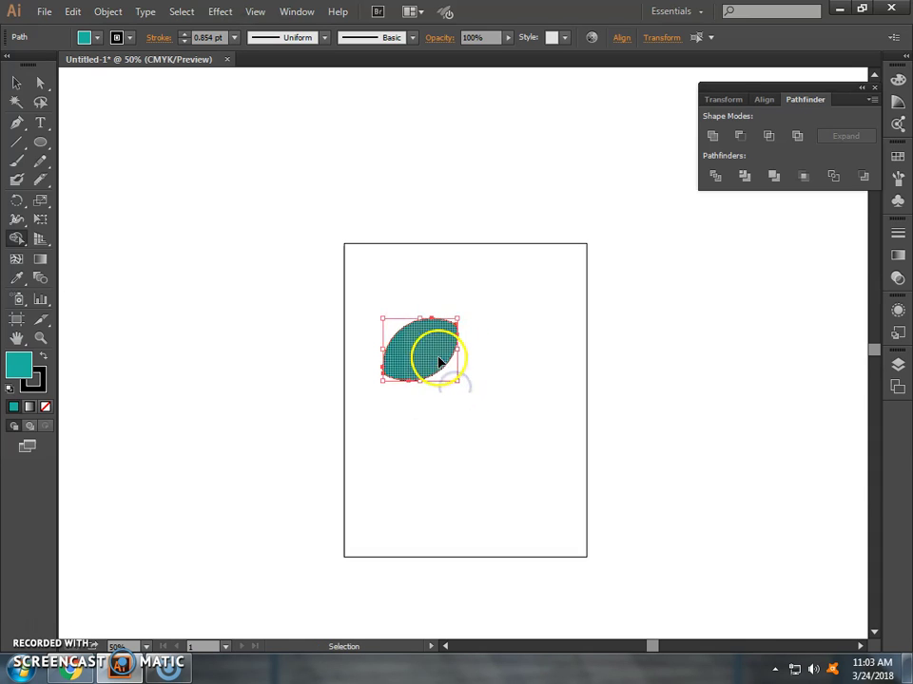
key("ctrl+z")
key("ctrl+z")
key("ctrl+z")
key("shift+m")
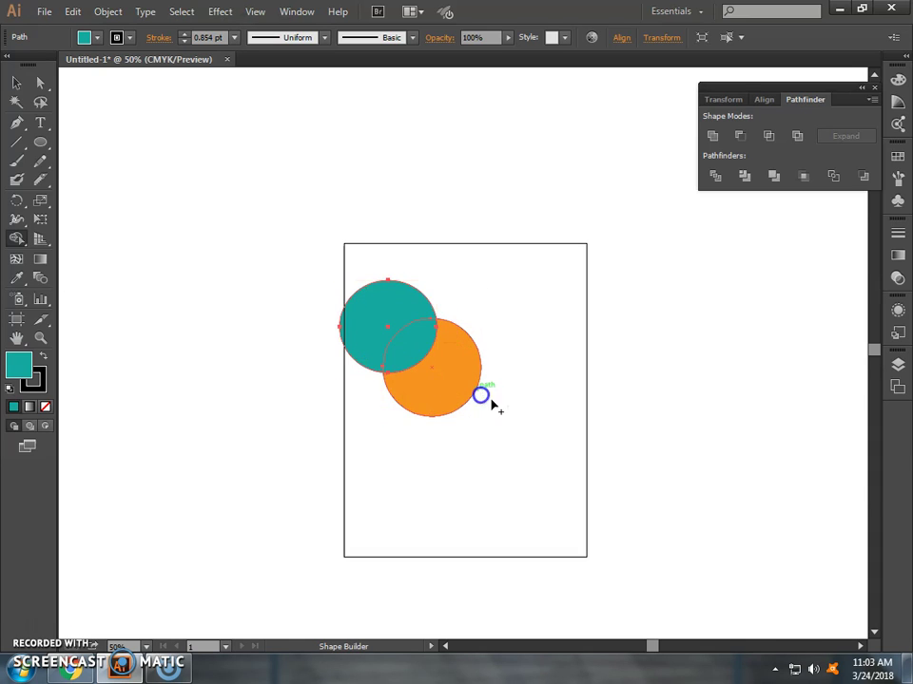
key("ctrl+a")
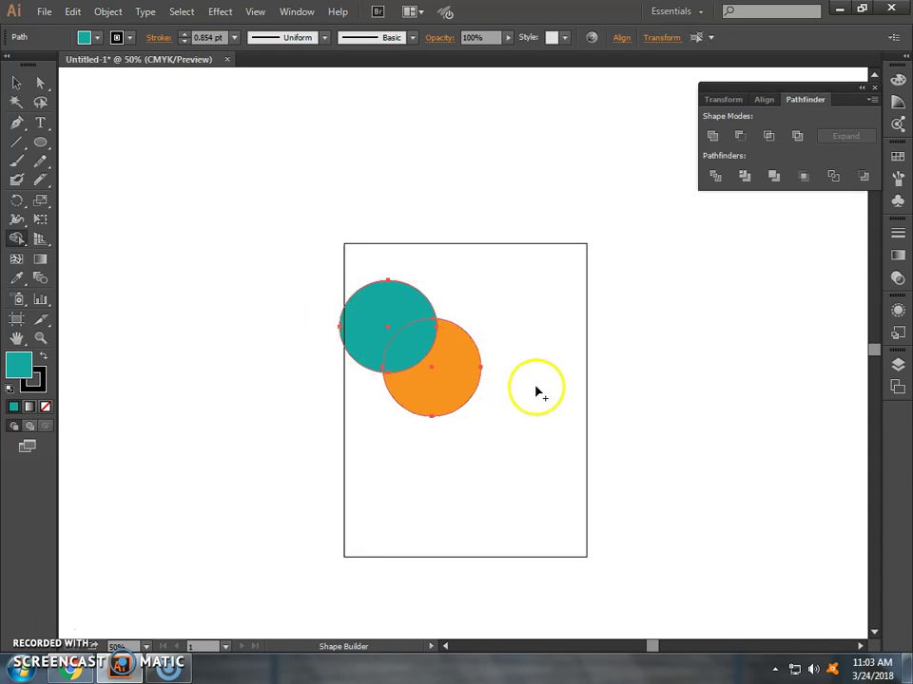
Select both circles and switch to the Live Paint Bucket tool
left_click(16, 84)
left_click_drag(543, 271, 343, 405)
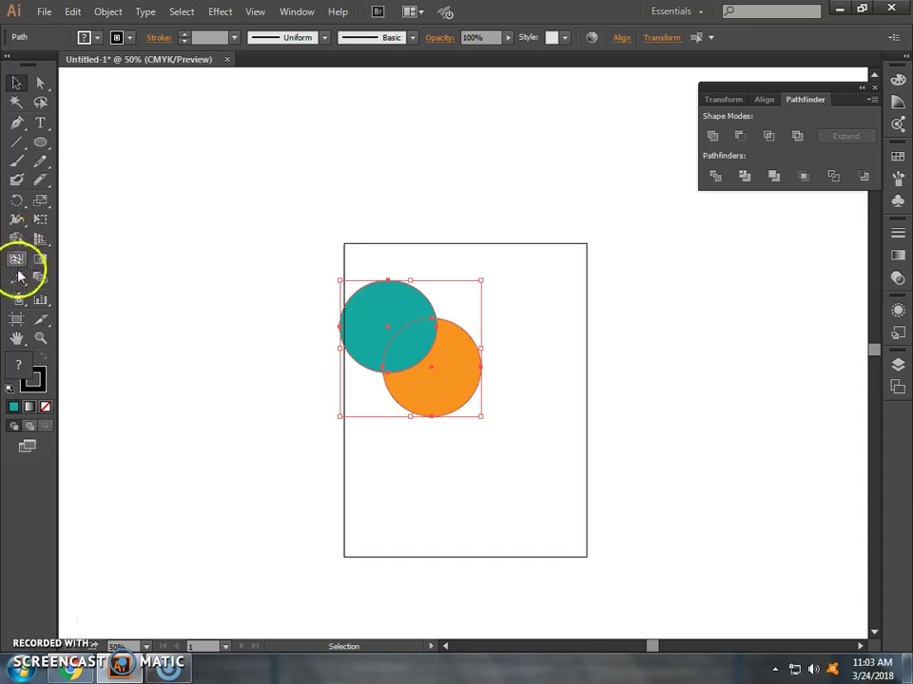
left_click(16, 241)
left_click_drag(16, 245, 135, 283)
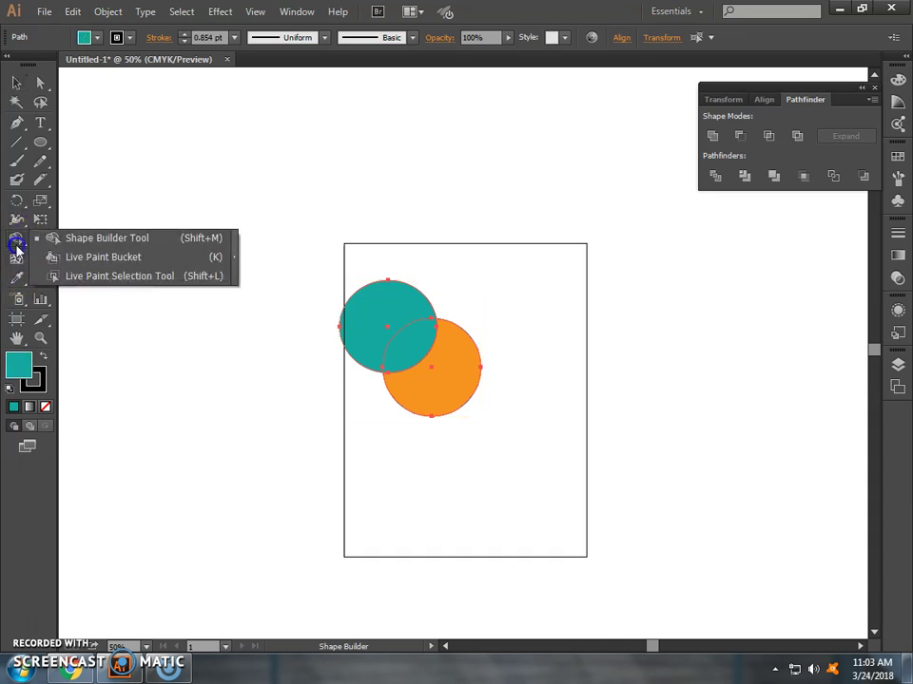
left_click(132, 257)
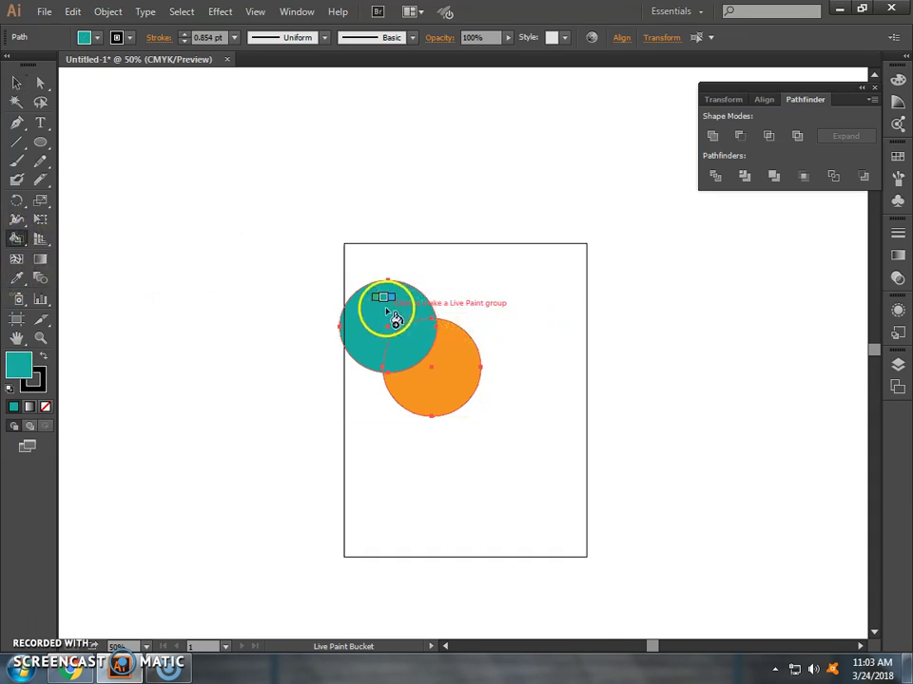
Fill the outer teal area, the orange circle and the overlap dark blue, then deselect
key("Right")
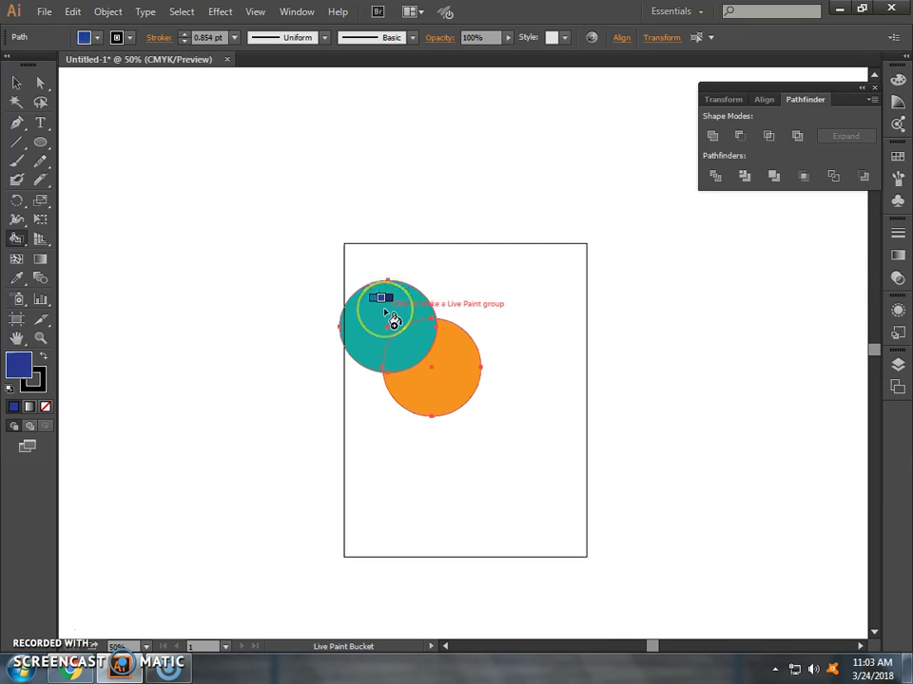
left_click(374, 305)
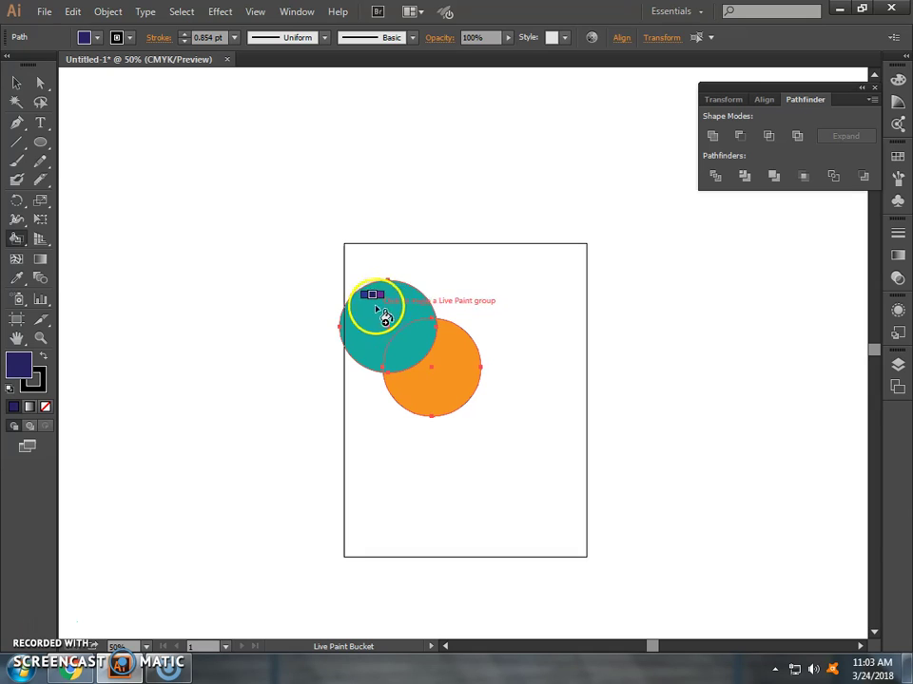
left_click(376, 309)
left_click(454, 373)
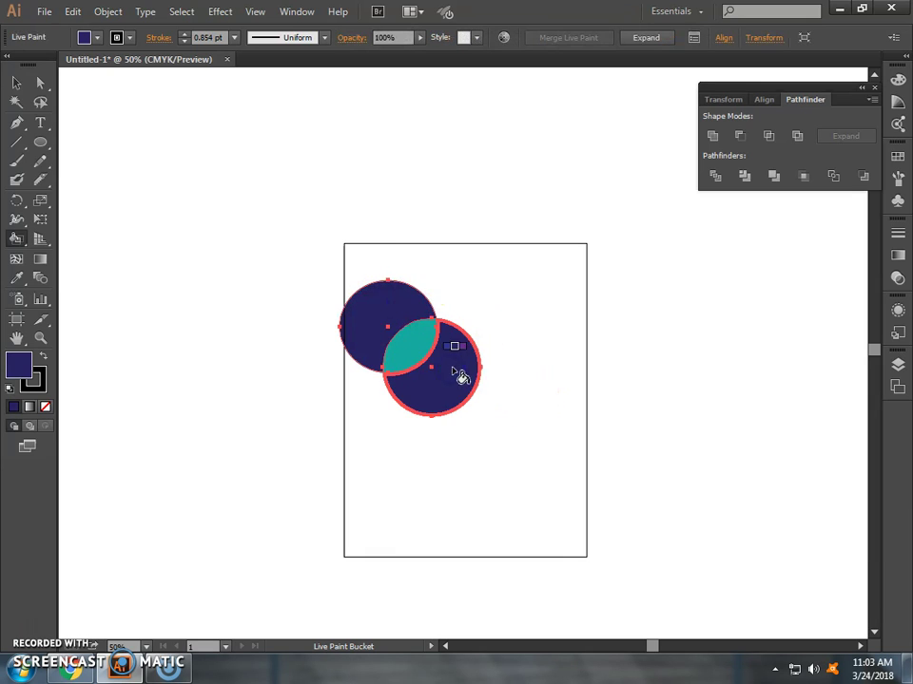
left_click(414, 359)
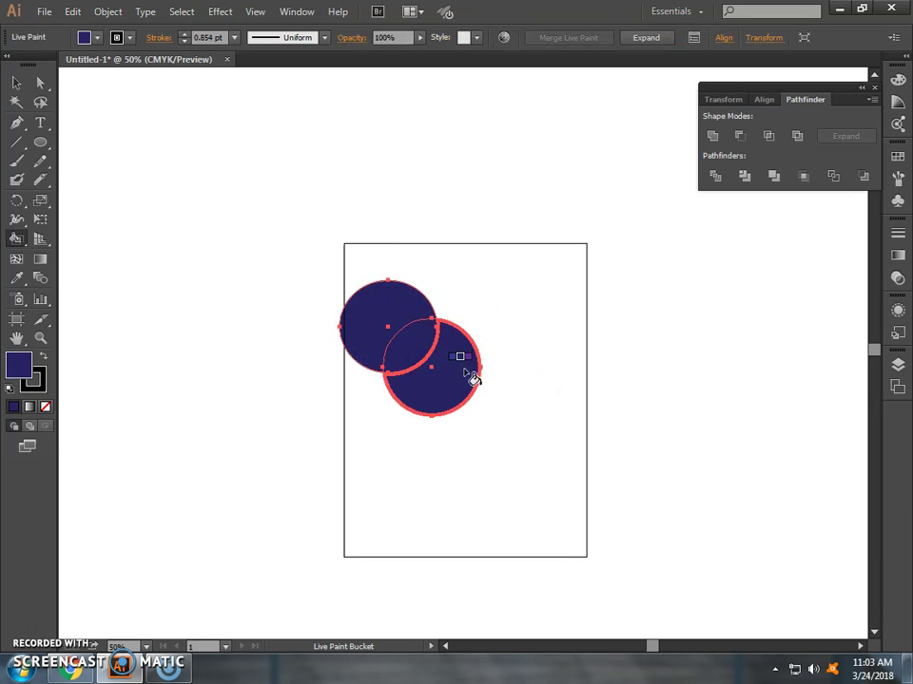
left_click(17, 87)
left_click(245, 146)
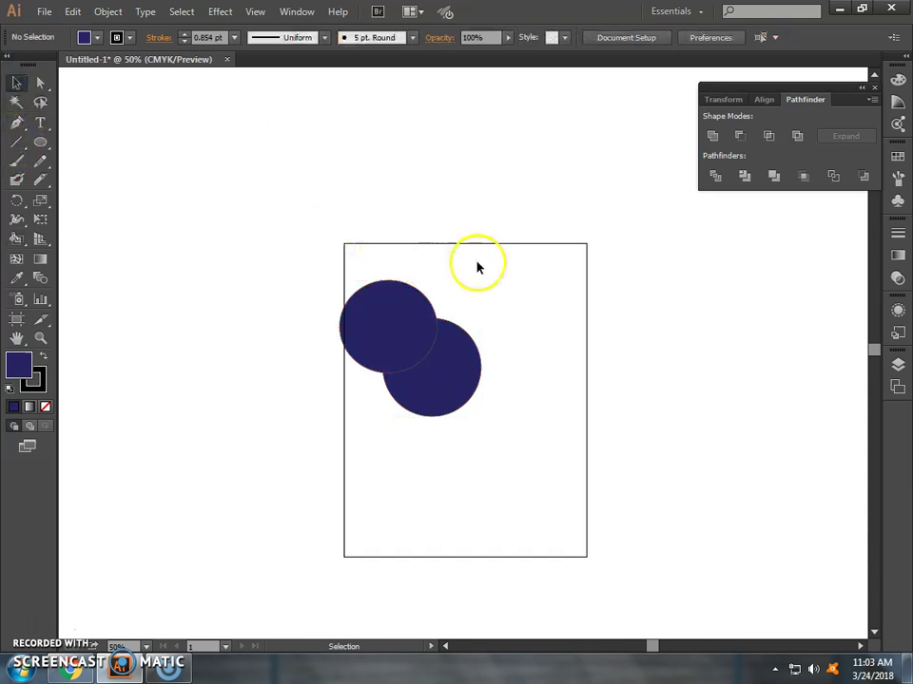
Undo the dark blue Live Paint fills back to the smaller teal circle, then select both circles
key("ctrl+z")
key("ctrl+z")
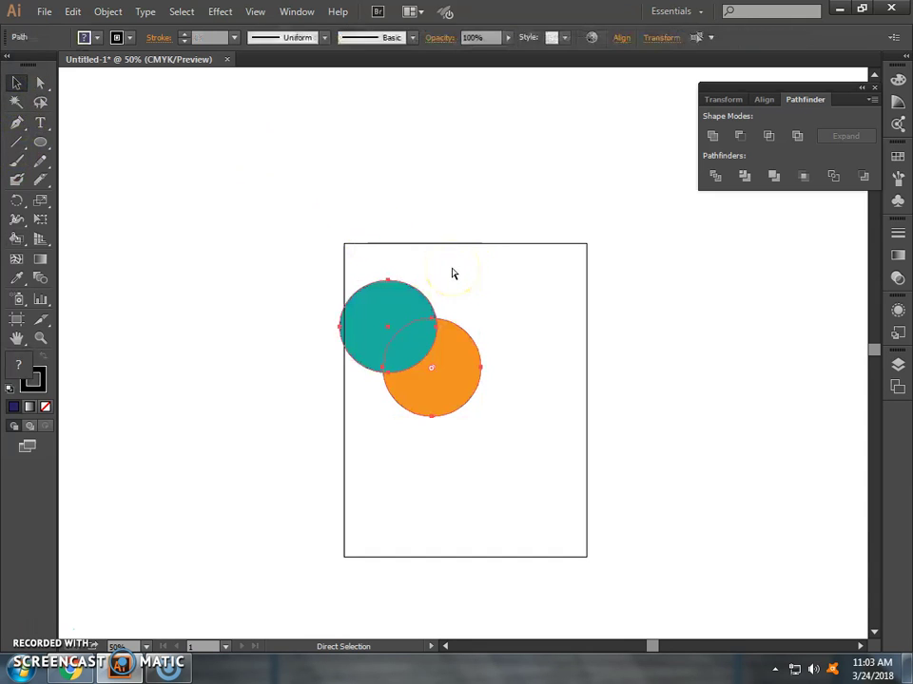
key("ctrl+z")
left_click_drag(514, 436, 279, 257)
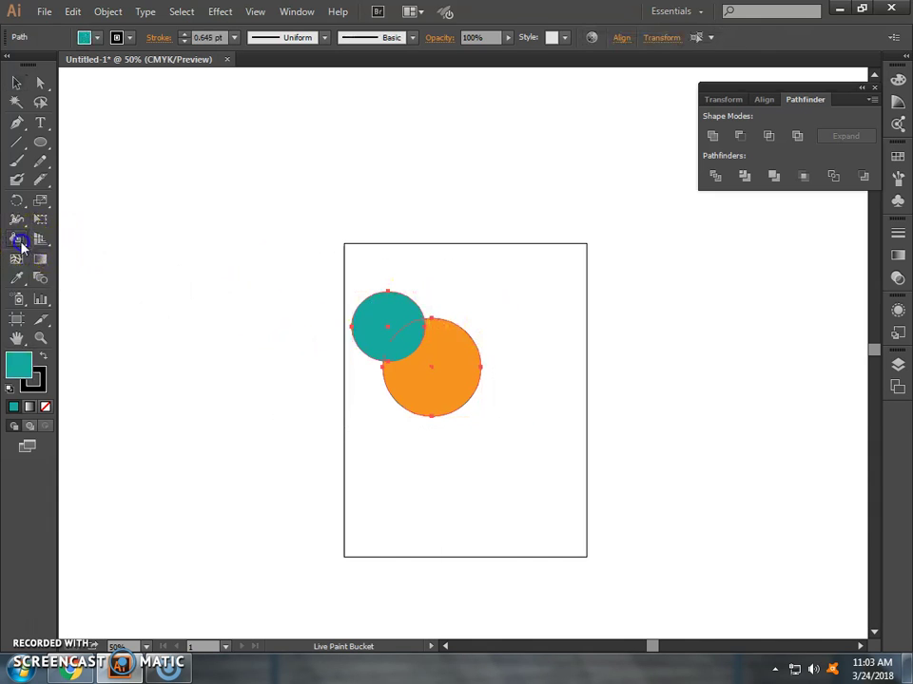
left_click_drag(16, 238, 45, 239)
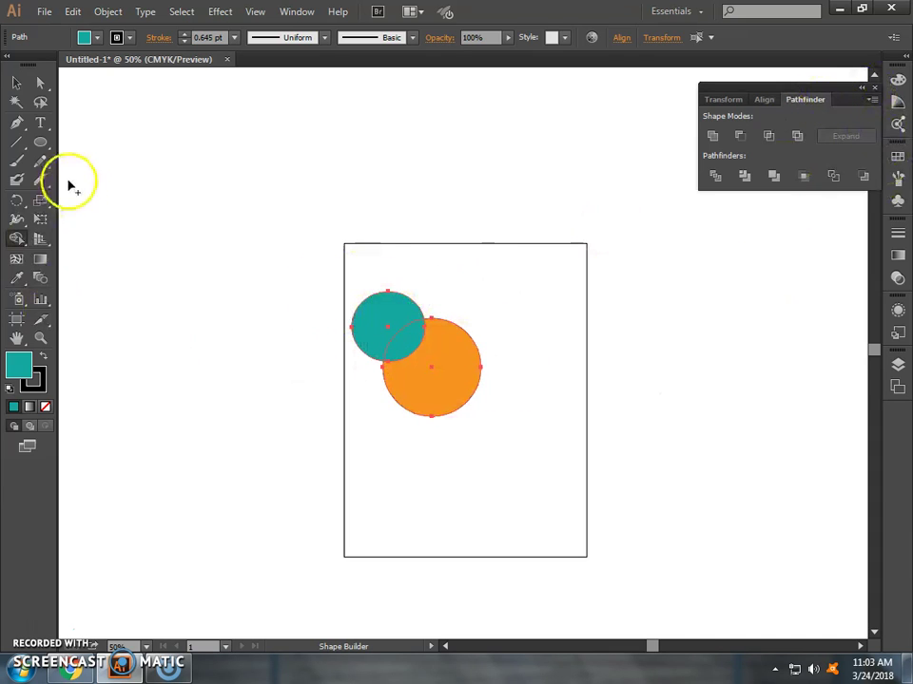
left_click(16, 83)
left_click(508, 255)
left_click_drag(508, 254, 275, 553)
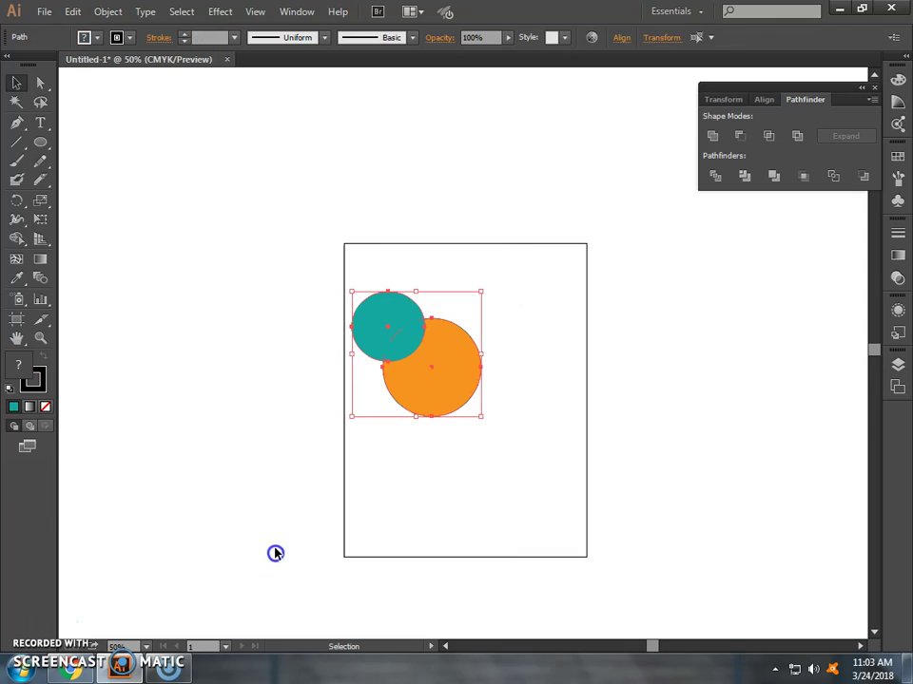
Delete the selected teal and orange circles from the artboard
key("Delete")
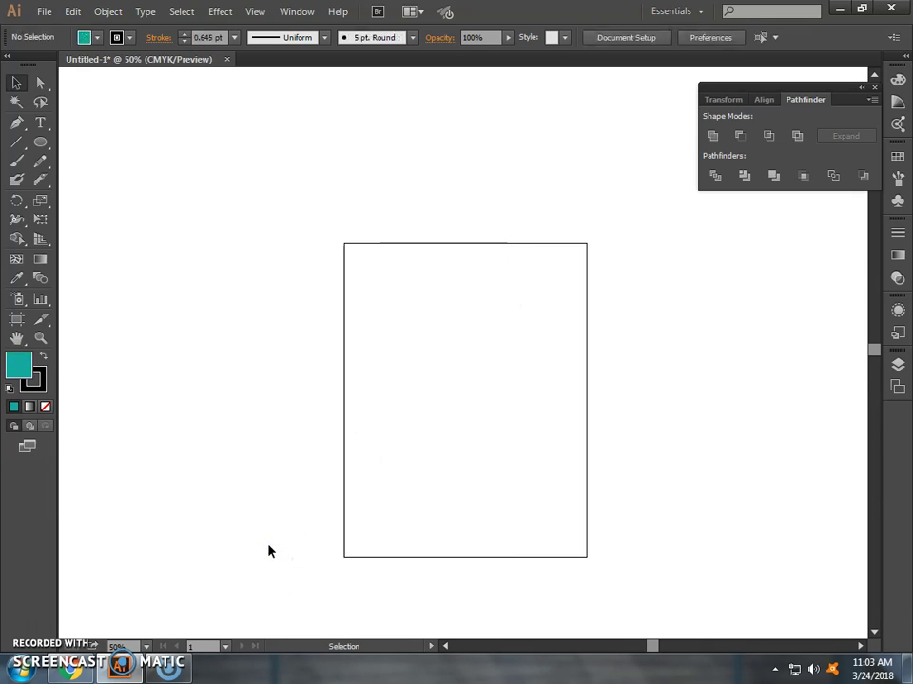